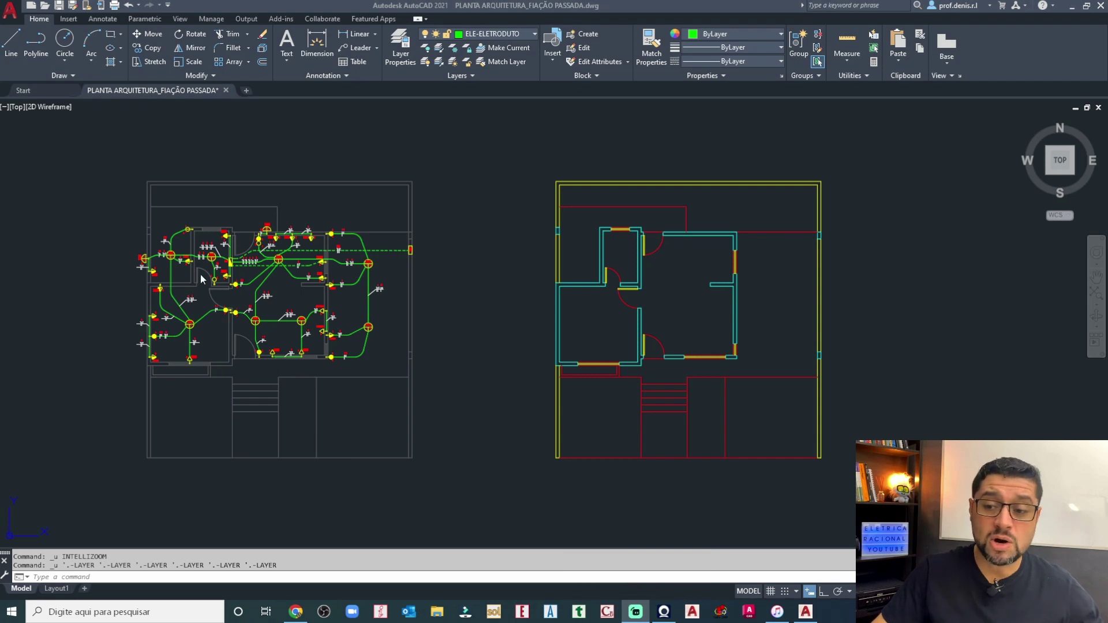
Examine the electrical floor plan and the clean architectural floor plan placed beside it.
scroll(202, 279, "up", 4)
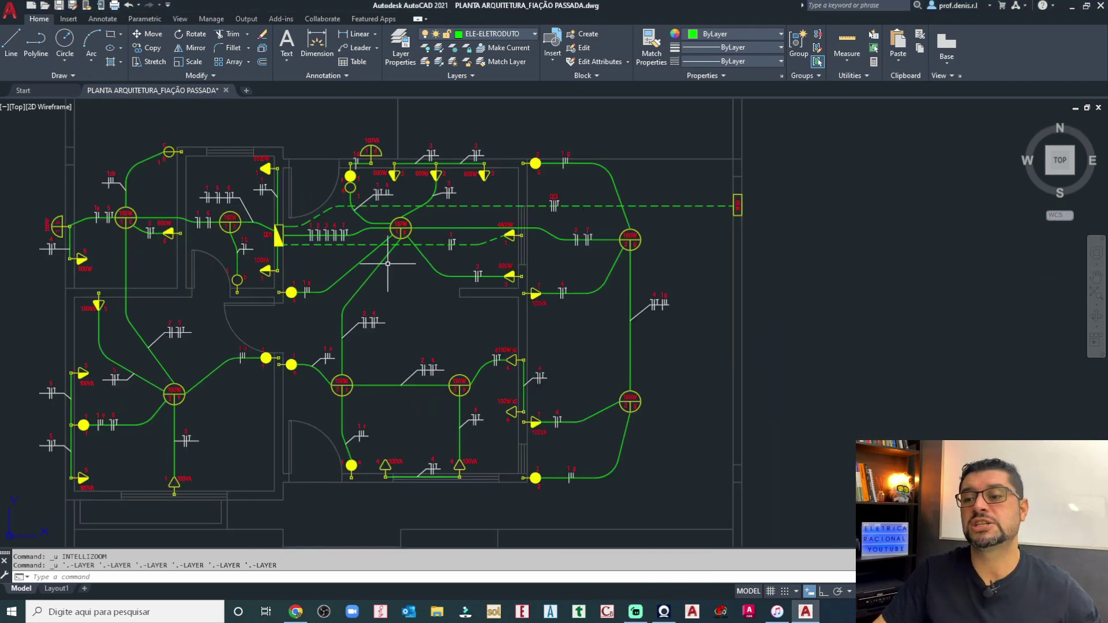
middle_click_drag(383, 264, 346, 325)
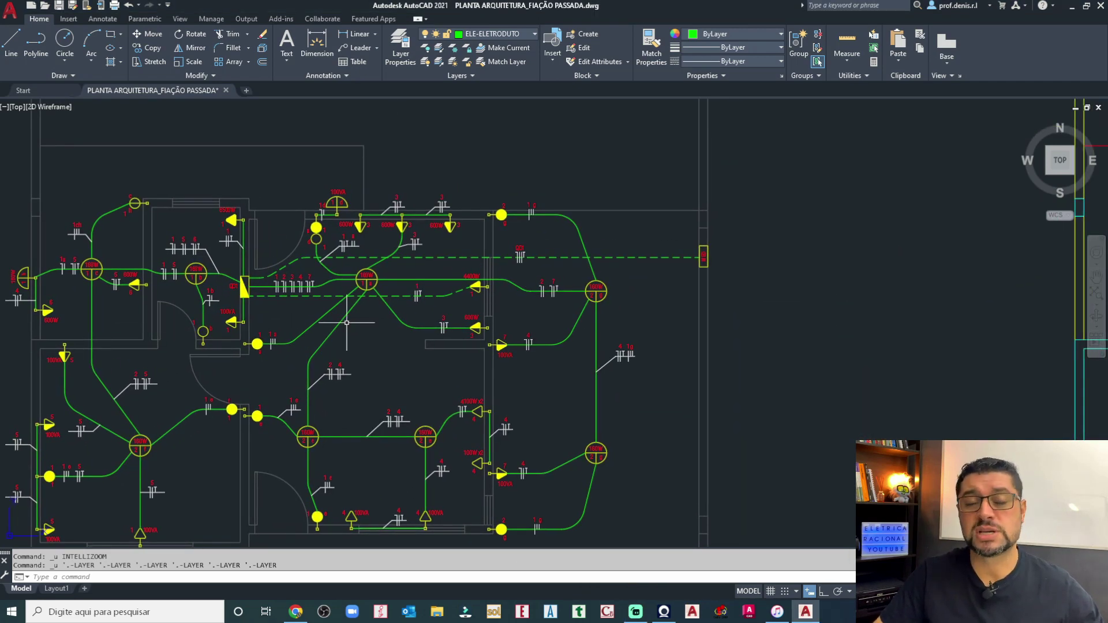
scroll(539, 366, "down", 2)
mouse_move(661, 375)
middle_mouse_down()
mouse_move(573, 353)
mouse_move(469, 297)
middle_mouse_up()
mouse_move(577, 306)
middle_mouse_down()
mouse_move(433, 323)
mouse_move(144, 296)
middle_mouse_up()
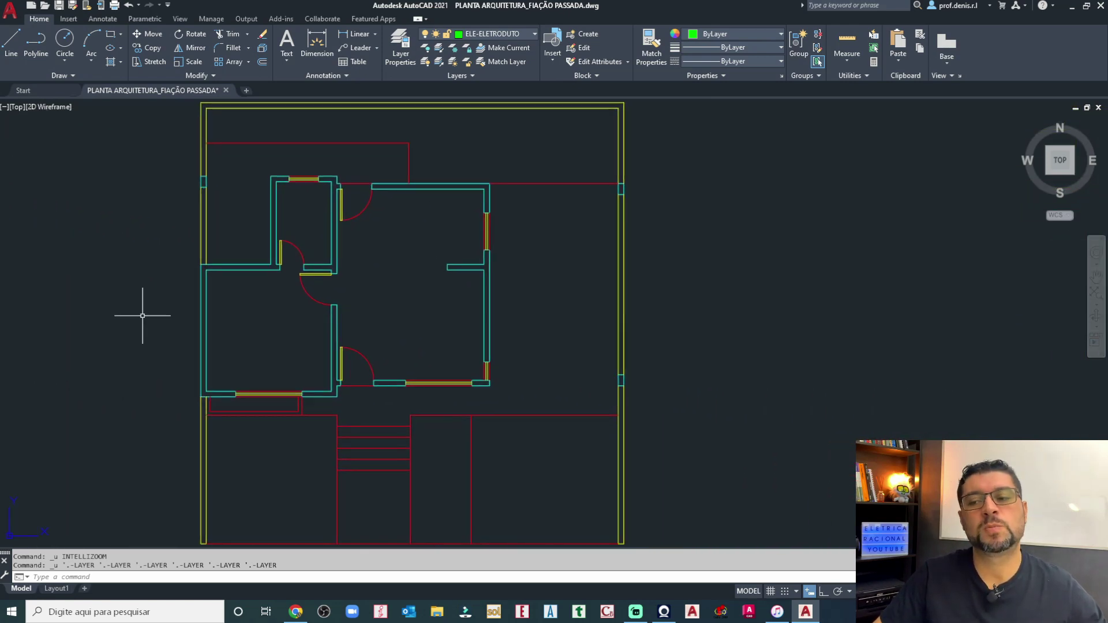
mouse_move(246, 292)
middle_mouse_down()
mouse_move(119, 314)
mouse_move(178, 308)
middle_mouse_up()
scroll(143, 306, "up", 4)
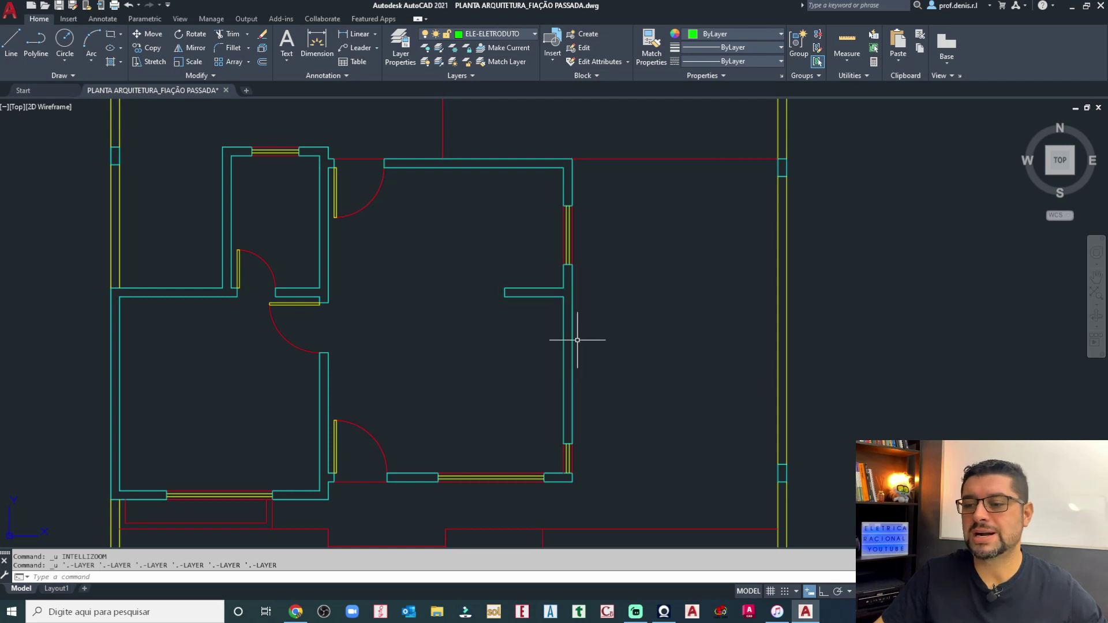
middle_click_drag(496, 219, 522, 326)
middle_click_drag(581, 441, 594, 227)
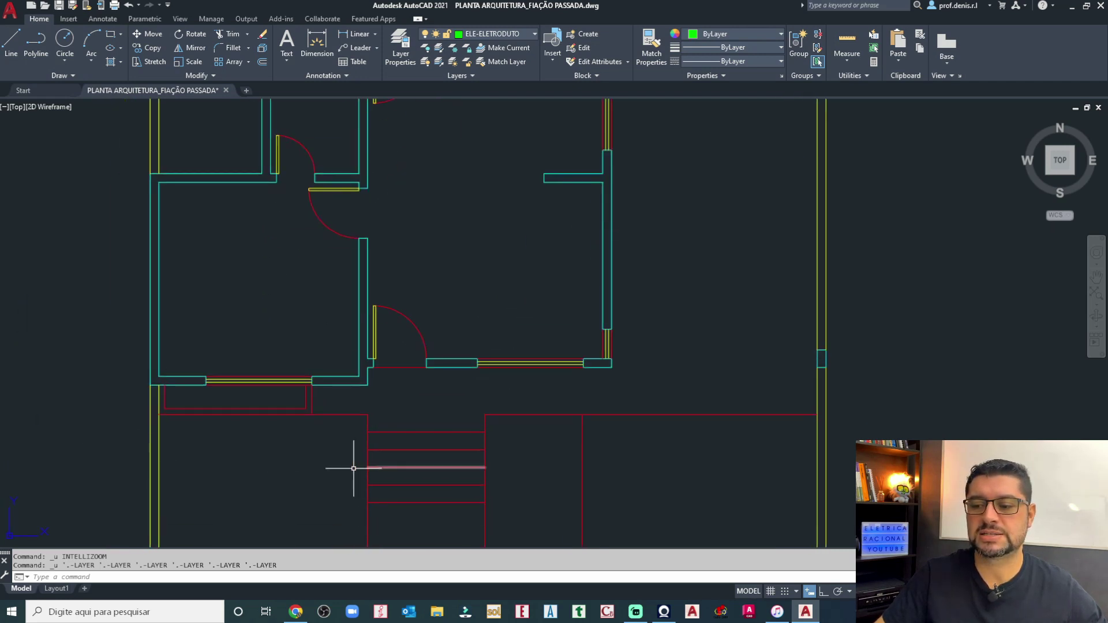
scroll(369, 465, "down", 2)
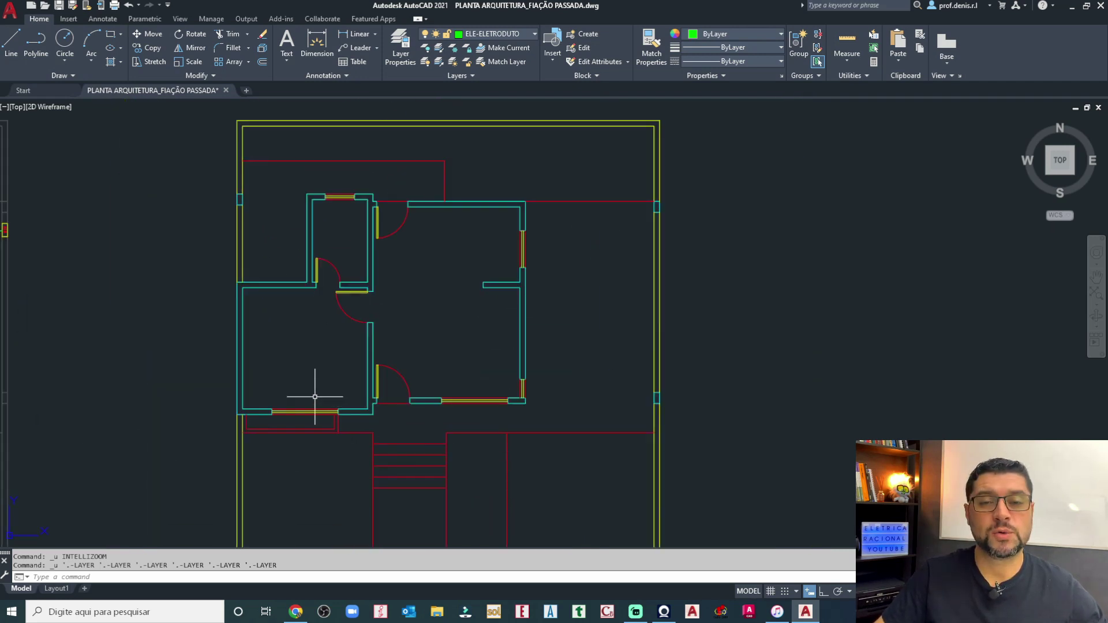
middle_click_drag(250, 308, 547, 403)
middle_click_drag(387, 397, 559, 298)
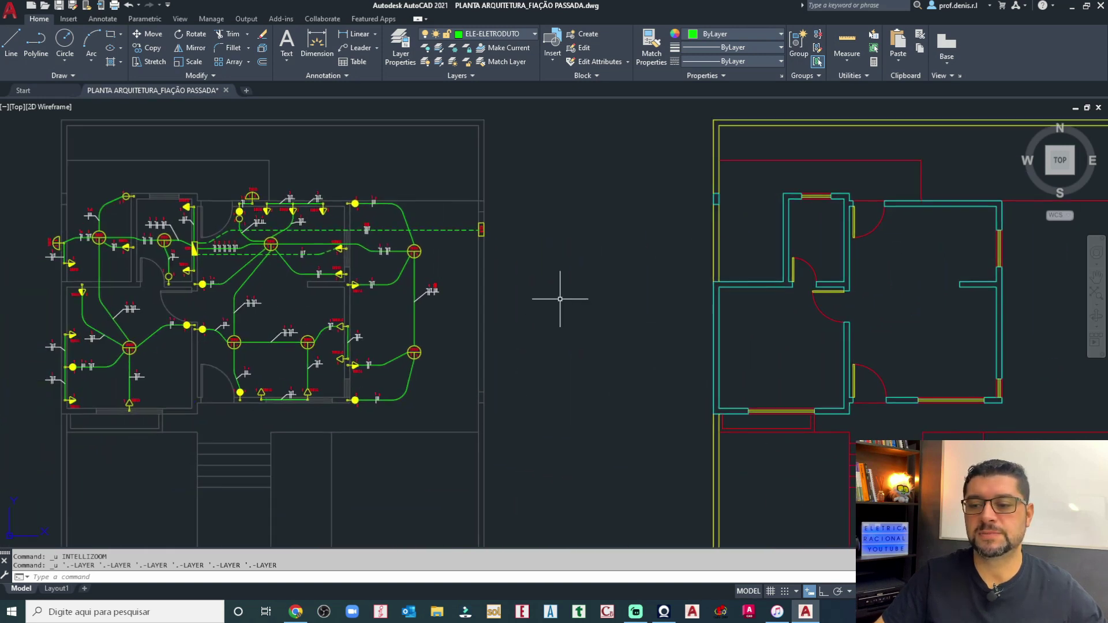
Examine the electrical plan's fixtures, conduits and wiring labels against the grey architectural background.
scroll(527, 296, "down", 2)
middle_click_drag(499, 267, 543, 286)
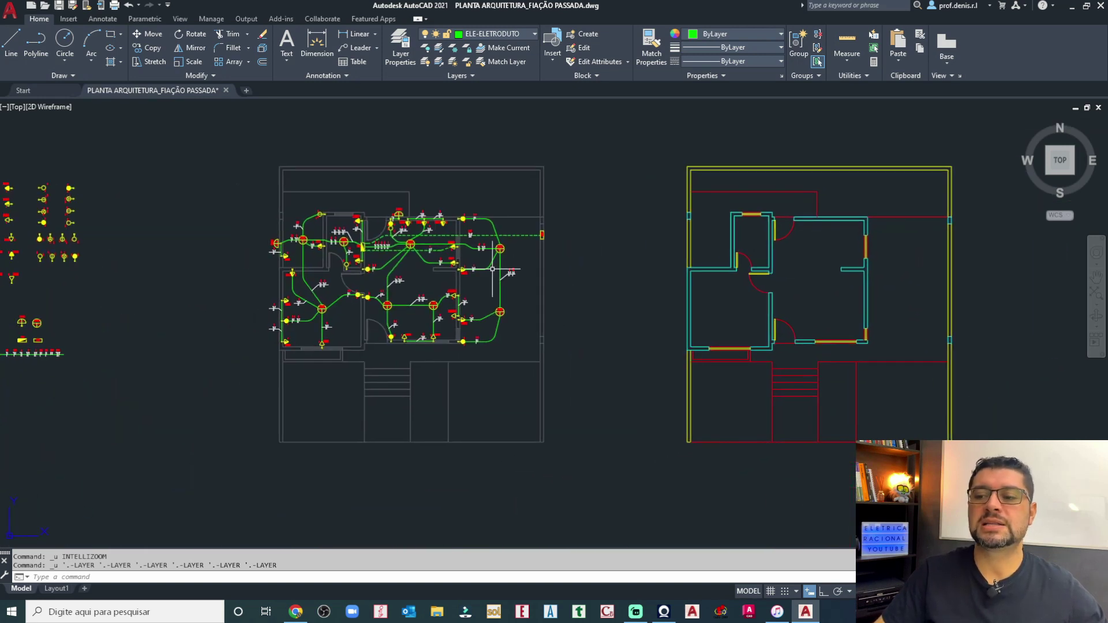
mouse_move(486, 267)
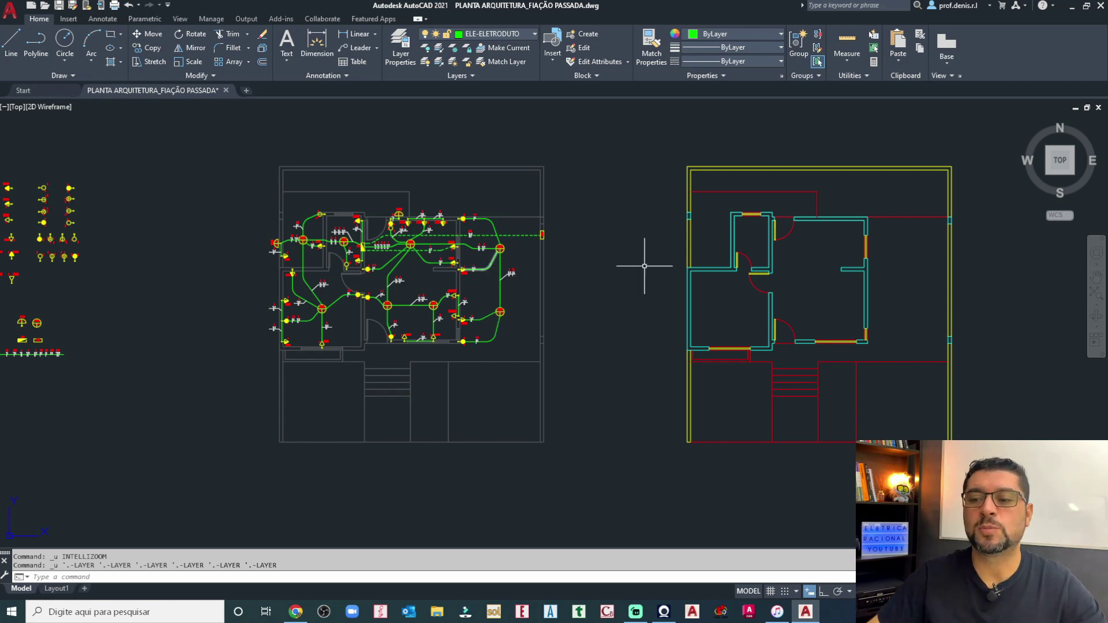
scroll(440, 185, "up", 5)
scroll(596, 194, "down", 2)
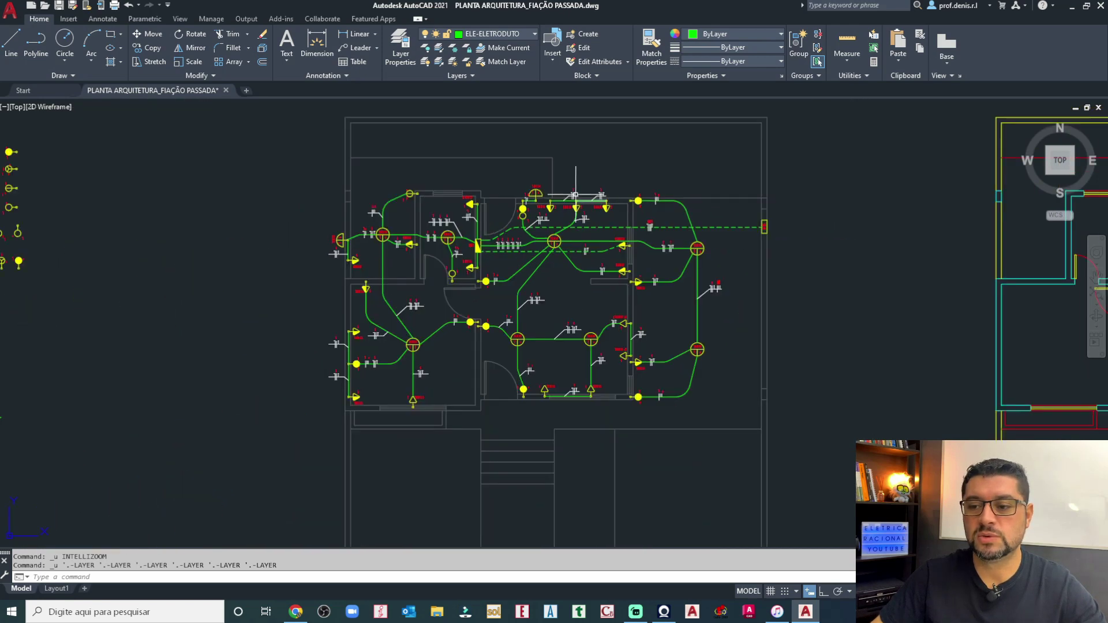
scroll(365, 136, "up", 2)
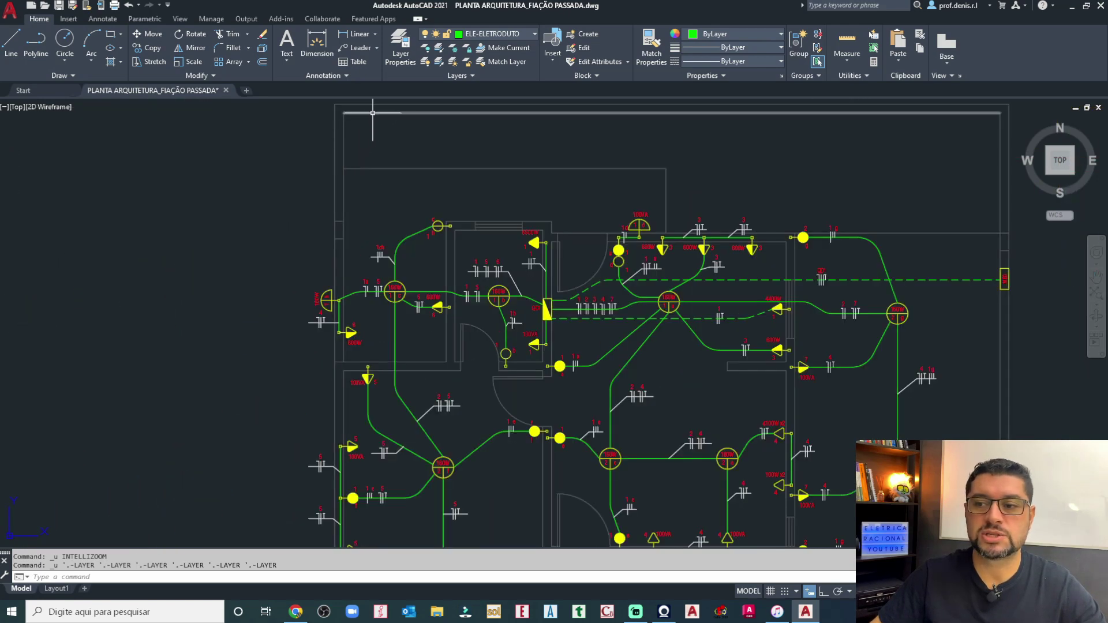
mouse_move(372, 112)
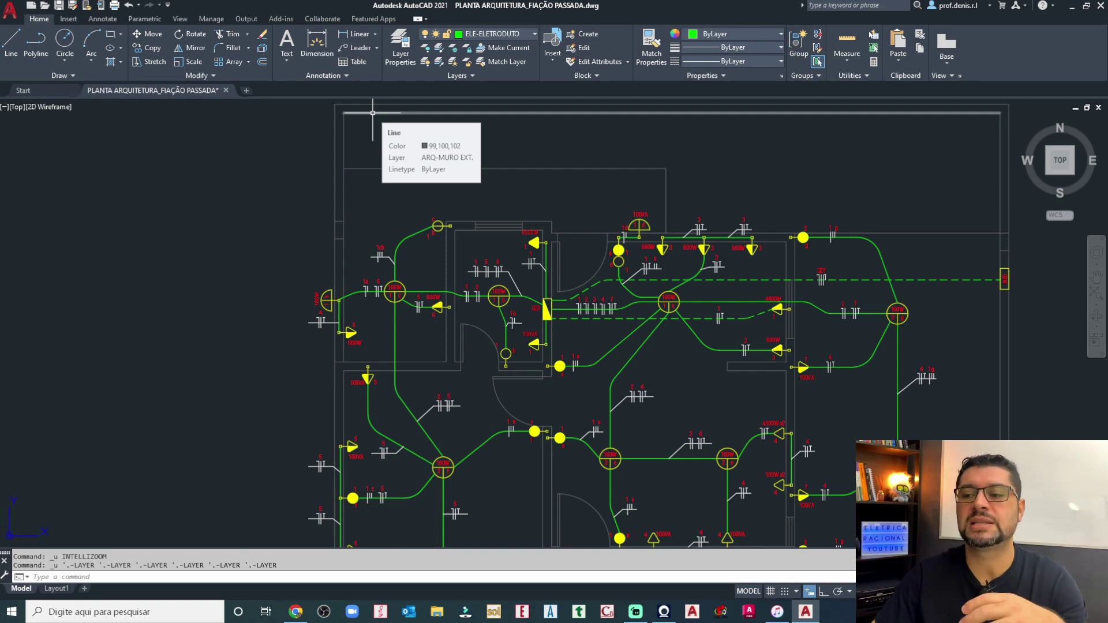
scroll(399, 202, "up", 4)
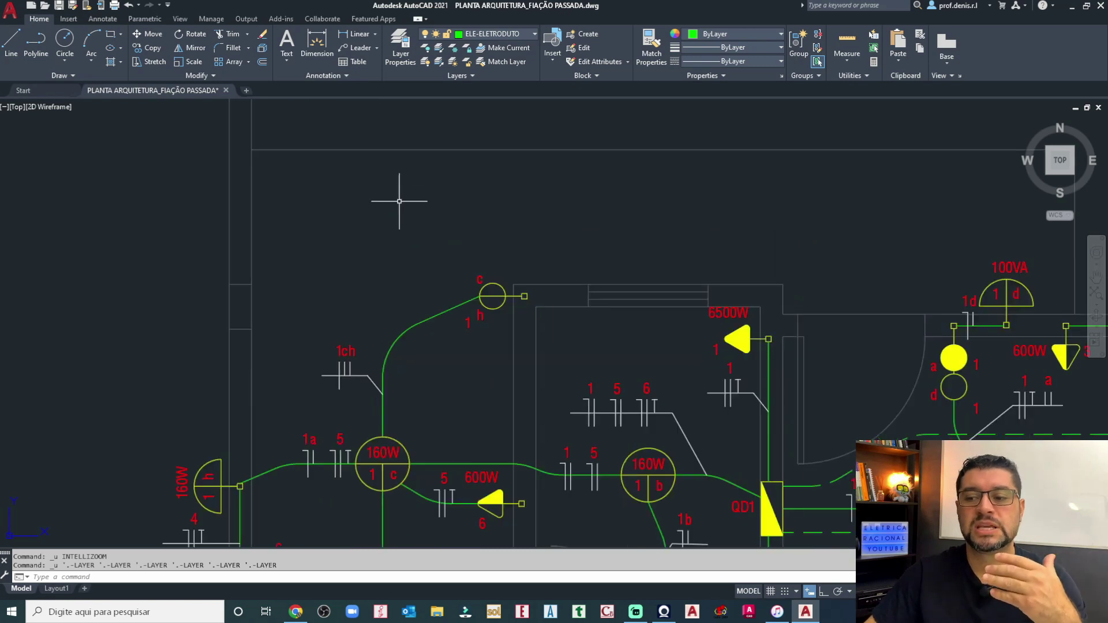
scroll(440, 221, "down", 6)
middle_click_drag(629, 342, 482, 284)
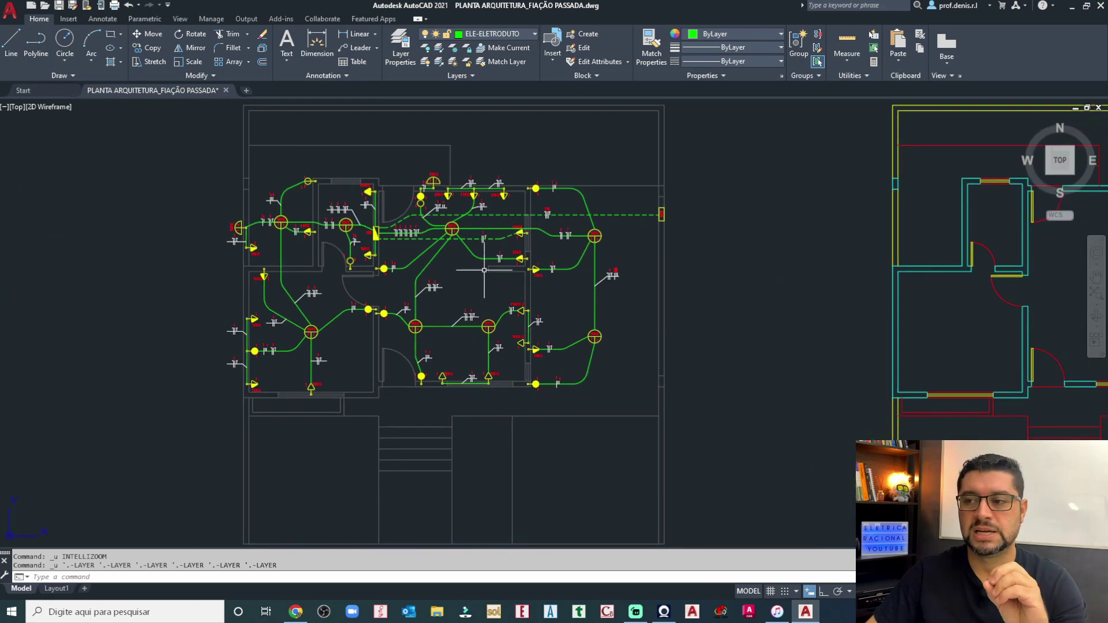
Turn off the ELE-CONDUTORES, ELE-TEXTOS, ELE-SIMBOLOGIA, ELE-ELETRODUTO PISO and current ELE-ELETRODUTO layers.
left_click(531, 36)
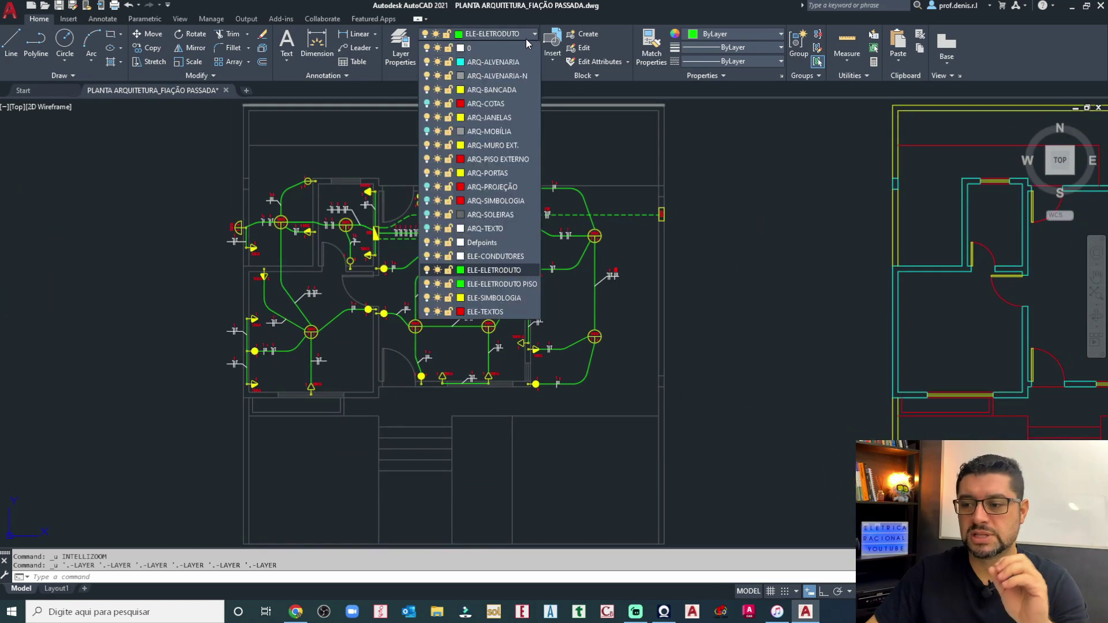
left_click(427, 257)
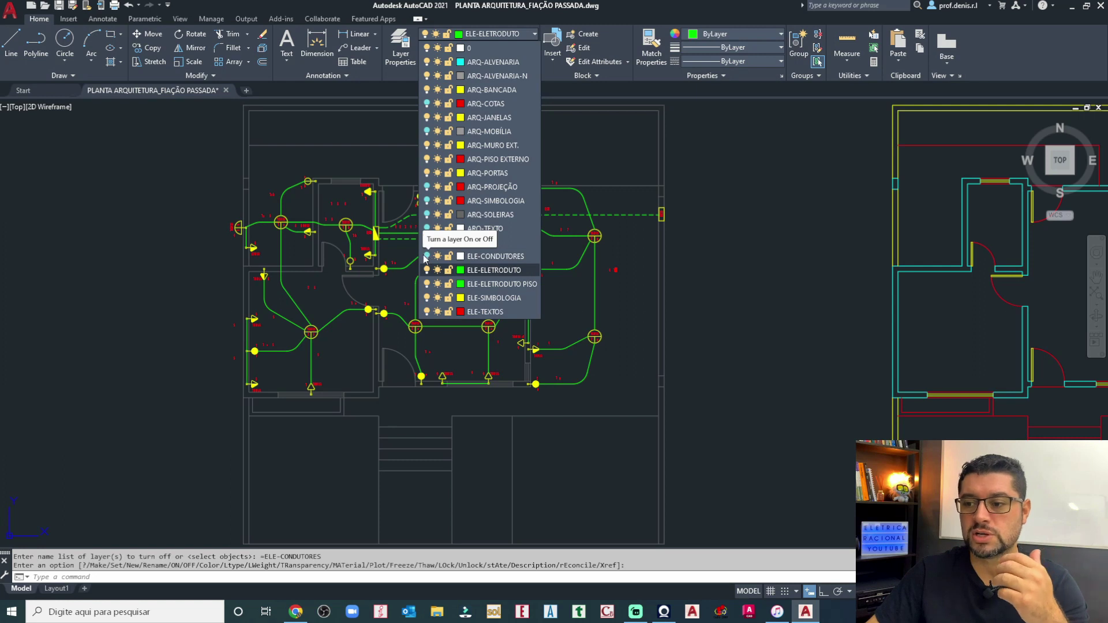
left_click(427, 298)
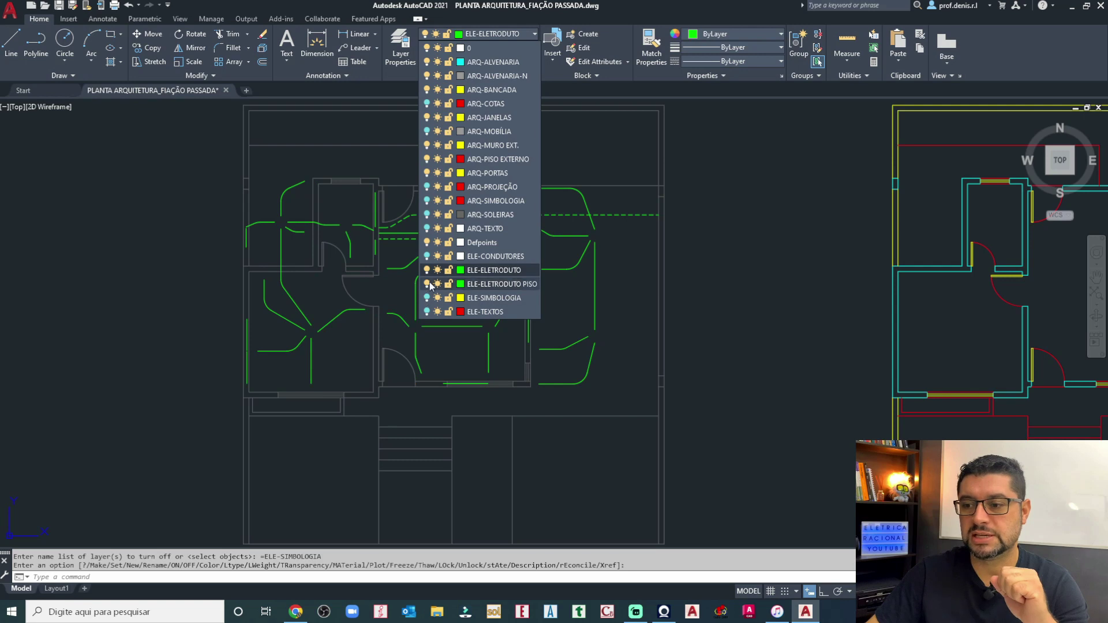
left_click(427, 284)
left_click(427, 270)
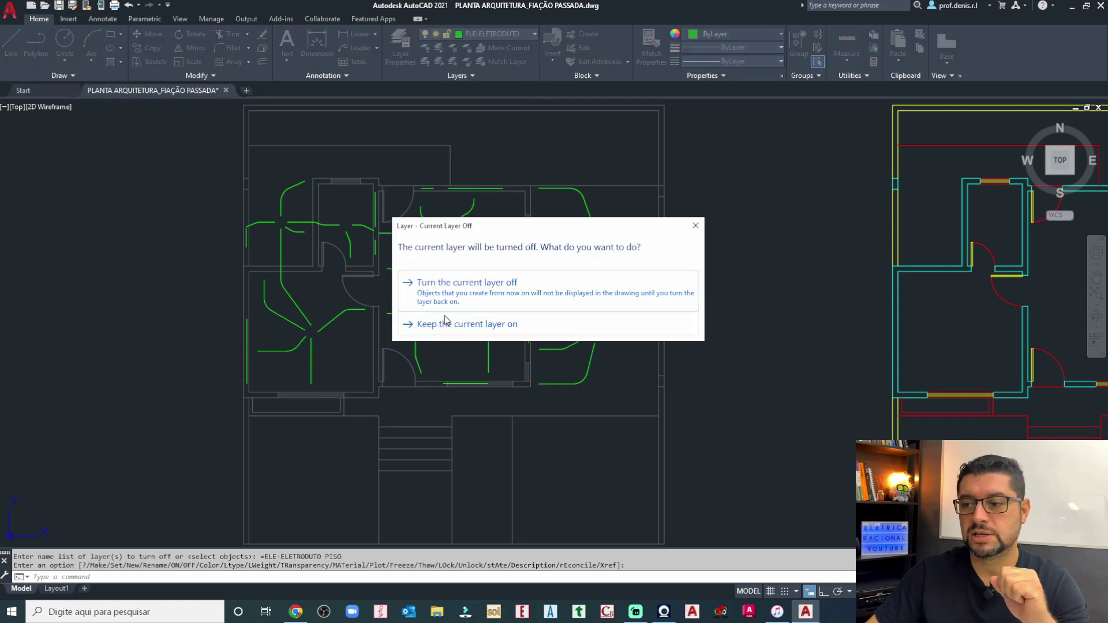
left_click(457, 298)
Turn the ELE-SIMBOLOGIA layer back on to display only the electrical symbols over the floor plan.
middle_click_drag(388, 279, 439, 296)
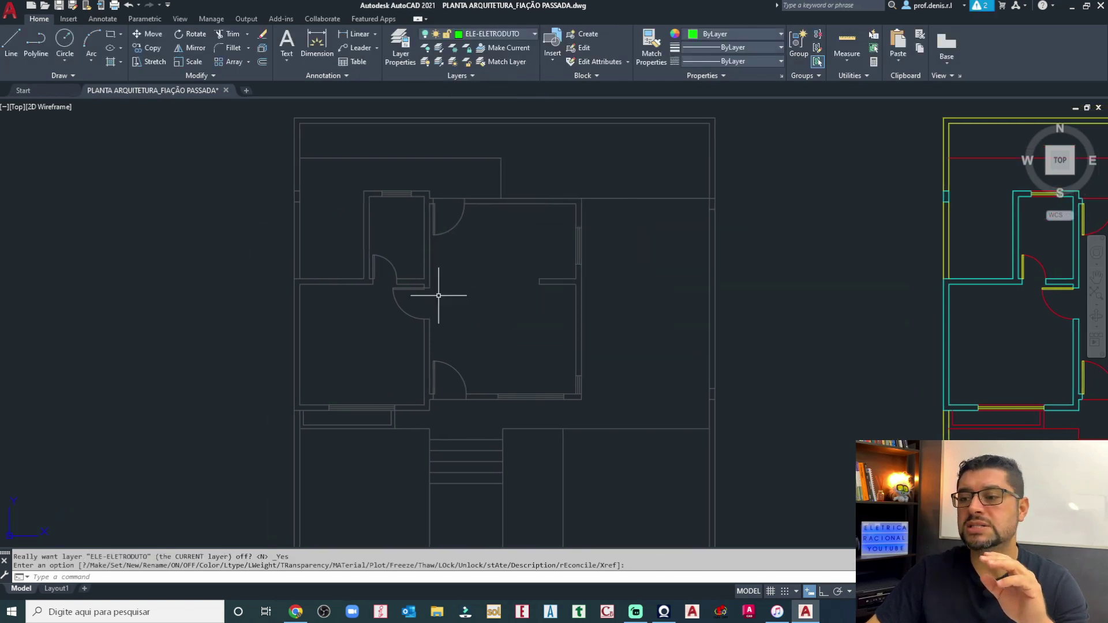
scroll(438, 295, "up", 2)
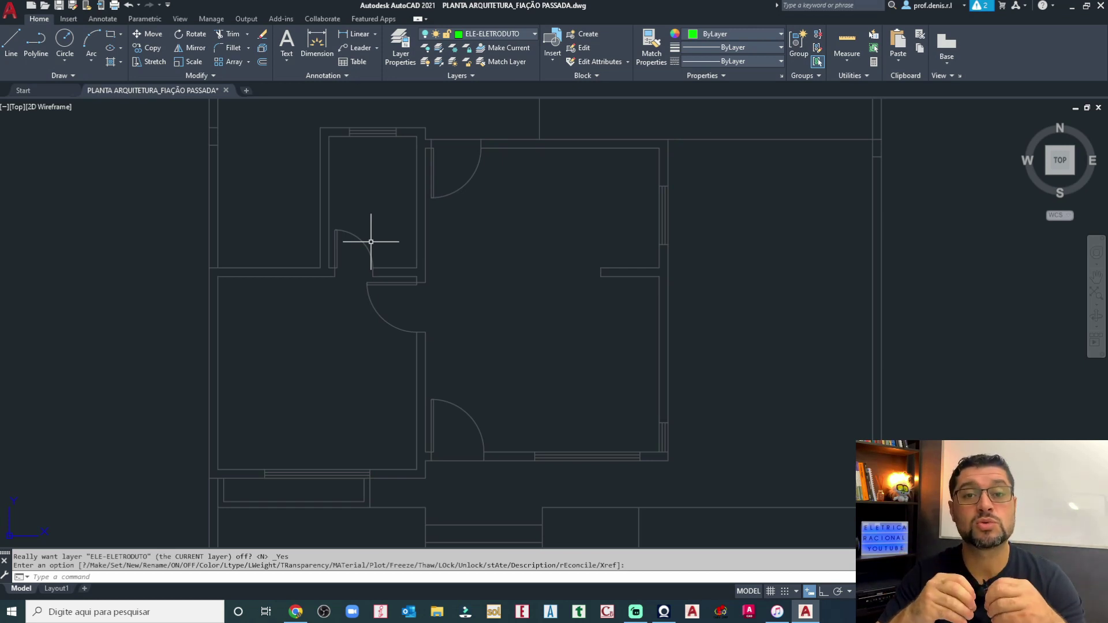
left_click(511, 34)
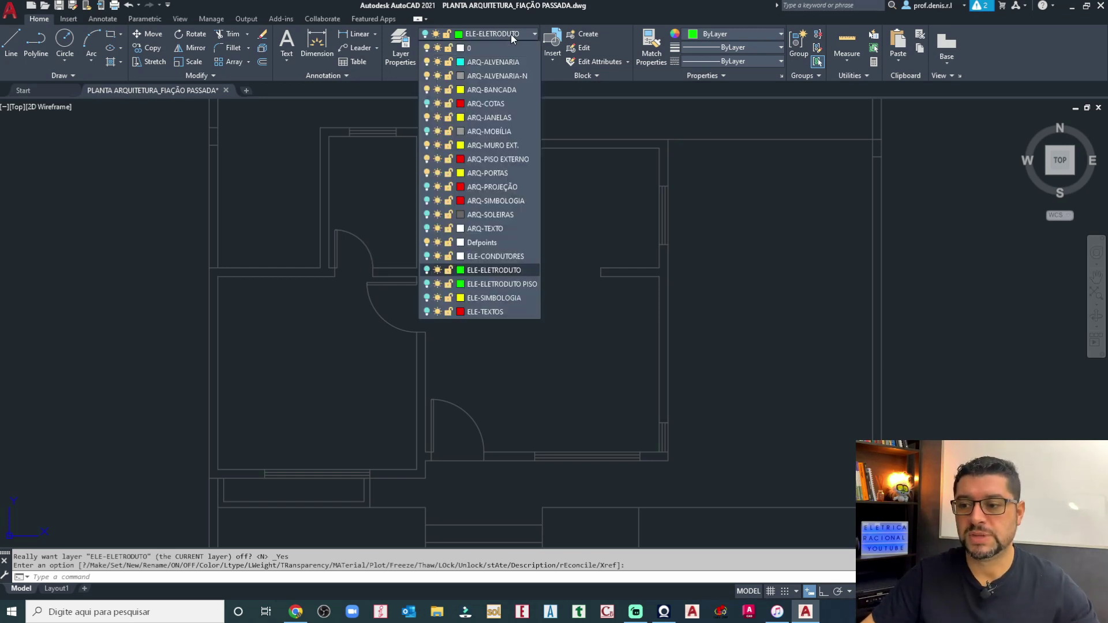
left_click(427, 298)
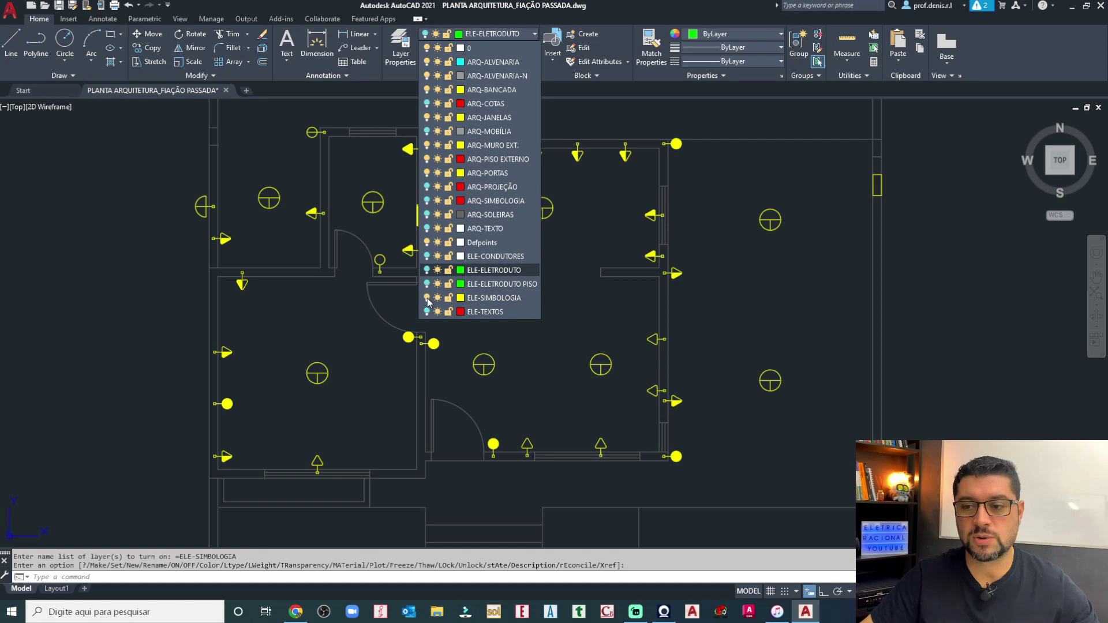
left_click(338, 299)
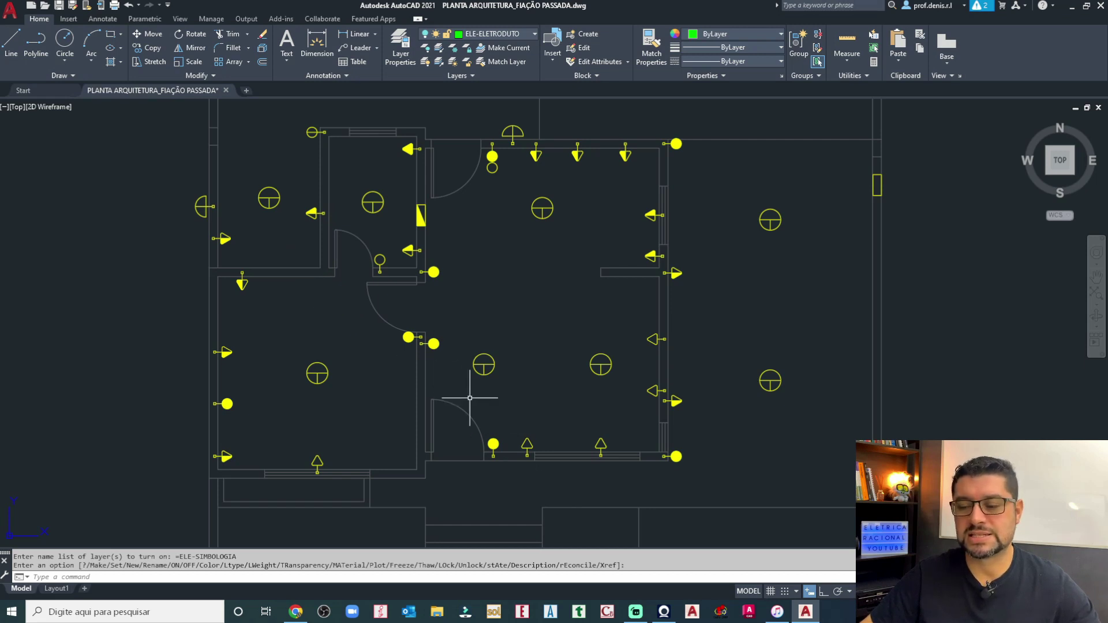
Examine the placement of the light, switch and outlet symbols in each room and the outdoor area.
scroll(601, 190, "up", 3)
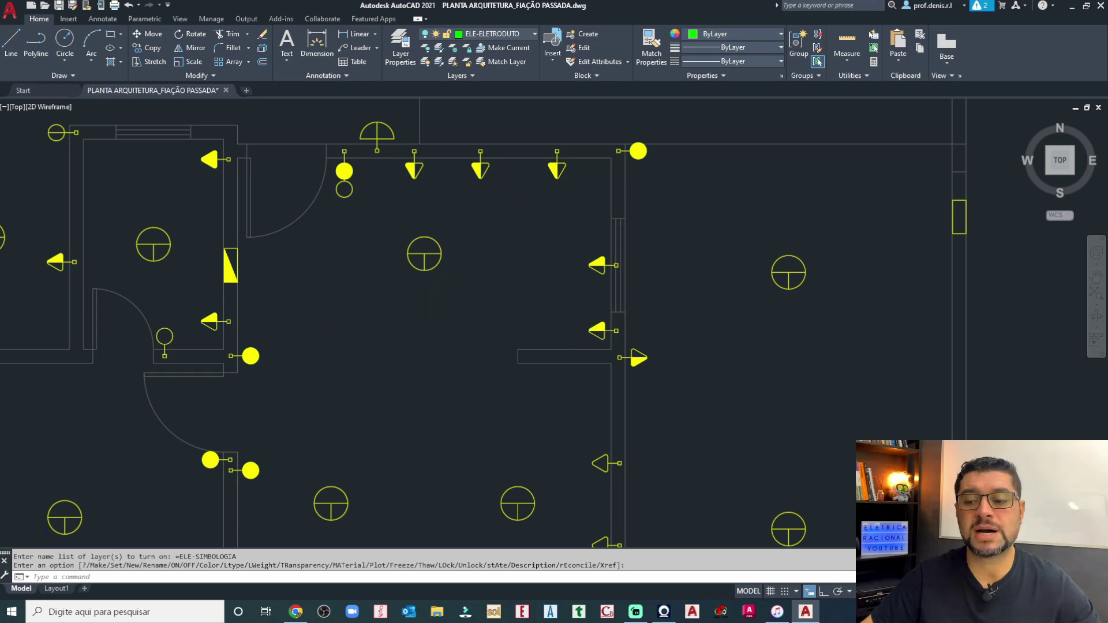
scroll(448, 314, "down", 4)
middle_click_drag(453, 365, 504, 233)
scroll(504, 234, "up", 4)
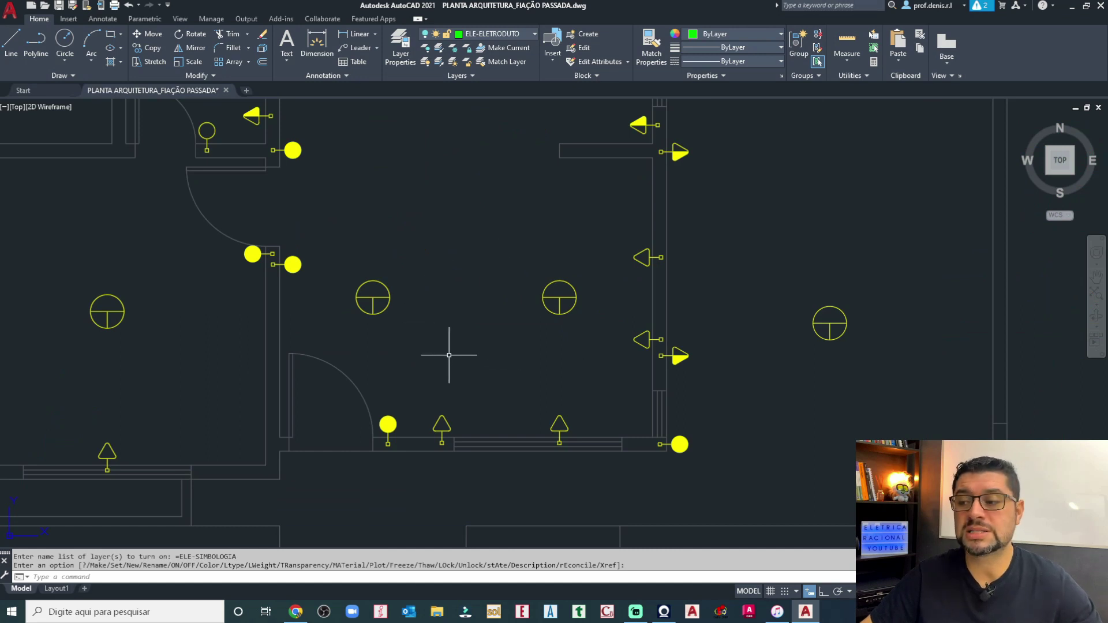
scroll(461, 343, "down", 4)
scroll(650, 299, "up", 2)
middle_click_drag(651, 300, 626, 277)
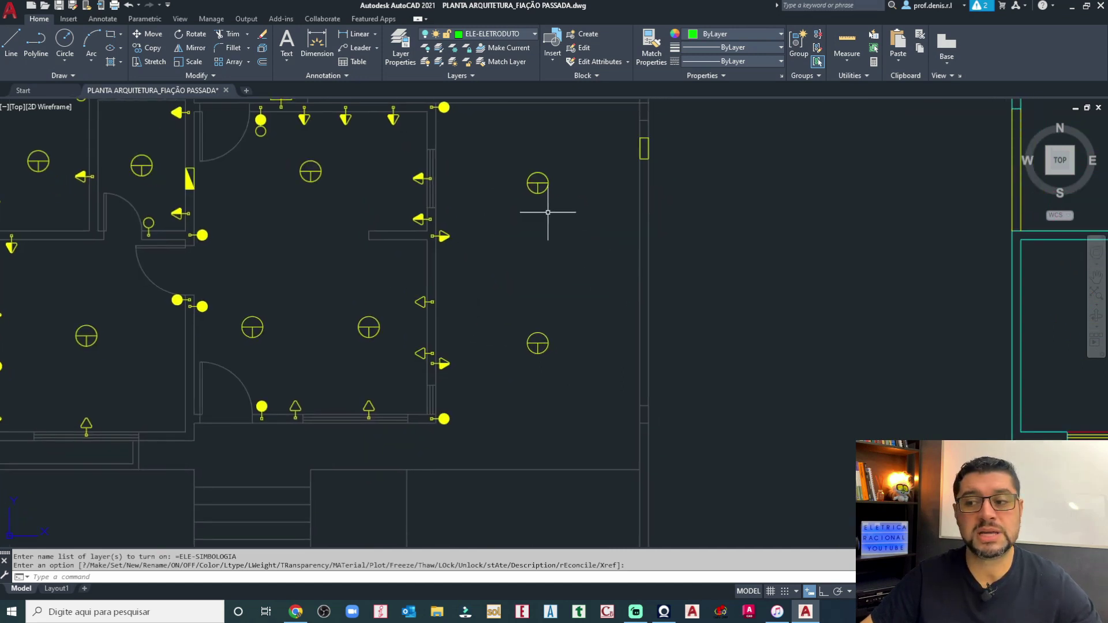
scroll(464, 264, "down", 4)
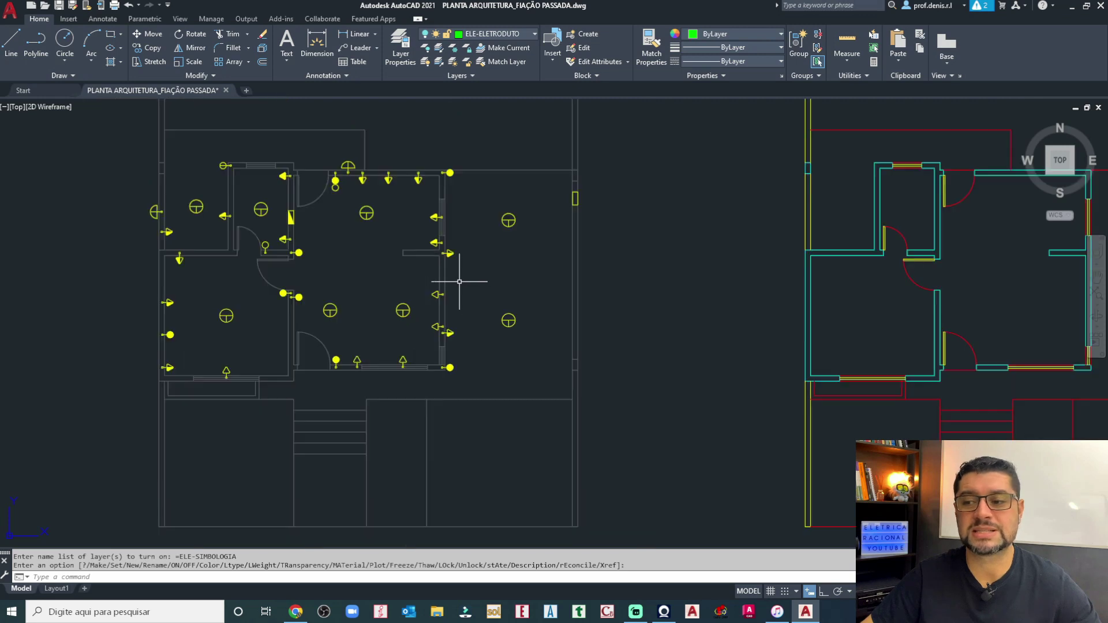
scroll(433, 275, "up", 2)
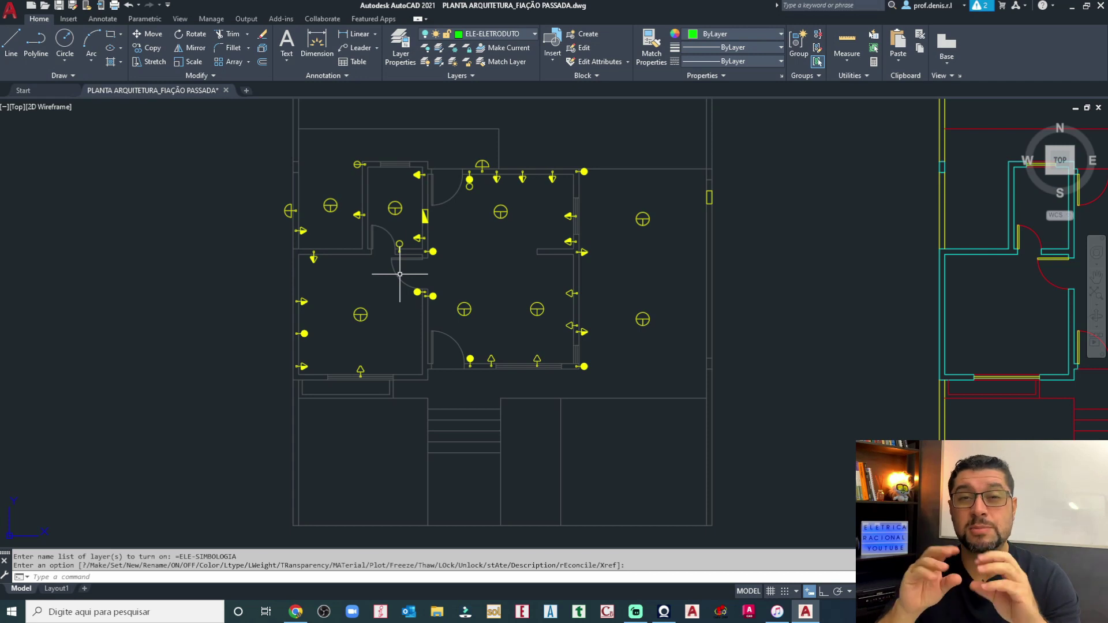
Turn the ELE-ELETRODUTO and ELE-ELETRODUTO PISO layers back on and inspect the conduit between the upper-left room's light and switch.
left_click(489, 36)
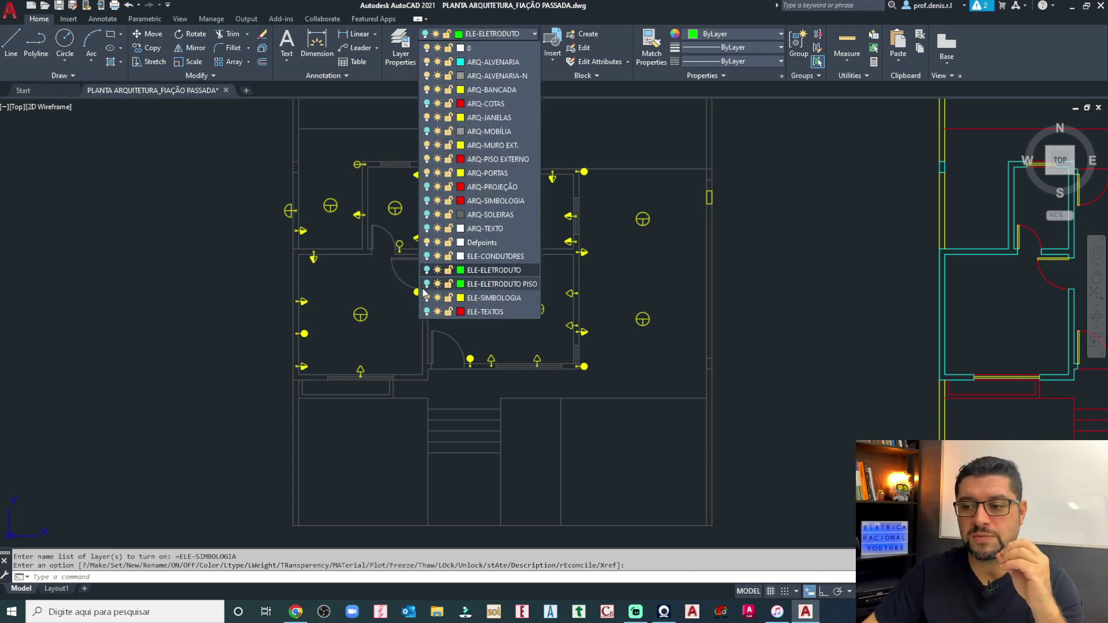
left_click(427, 271)
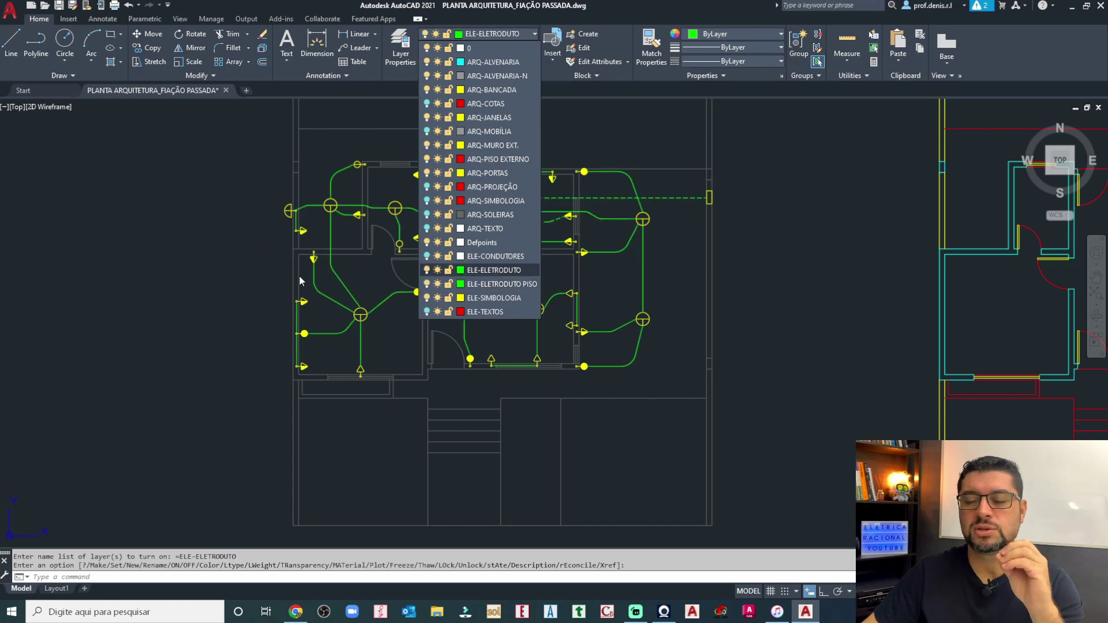
left_click(216, 211)
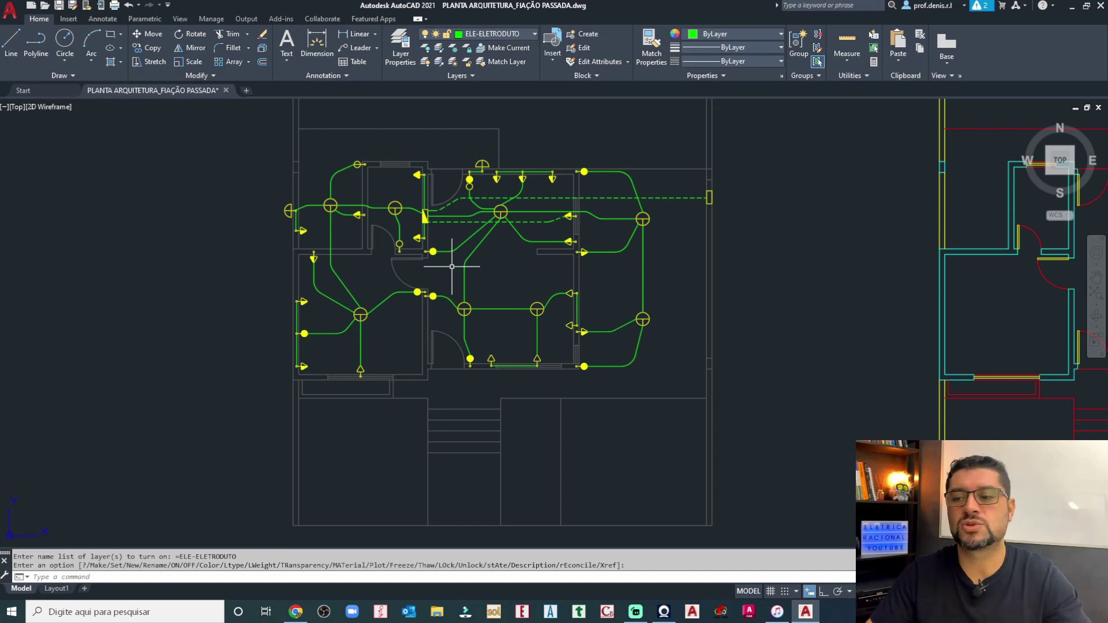
scroll(359, 161, "up", 4)
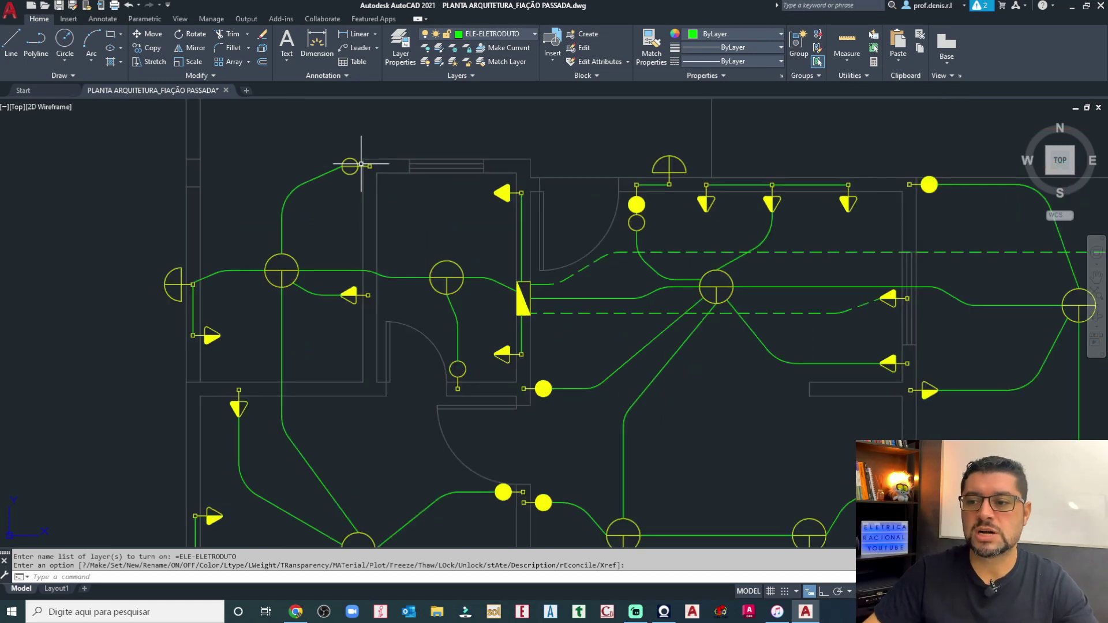
middle_click_drag(381, 198, 413, 162)
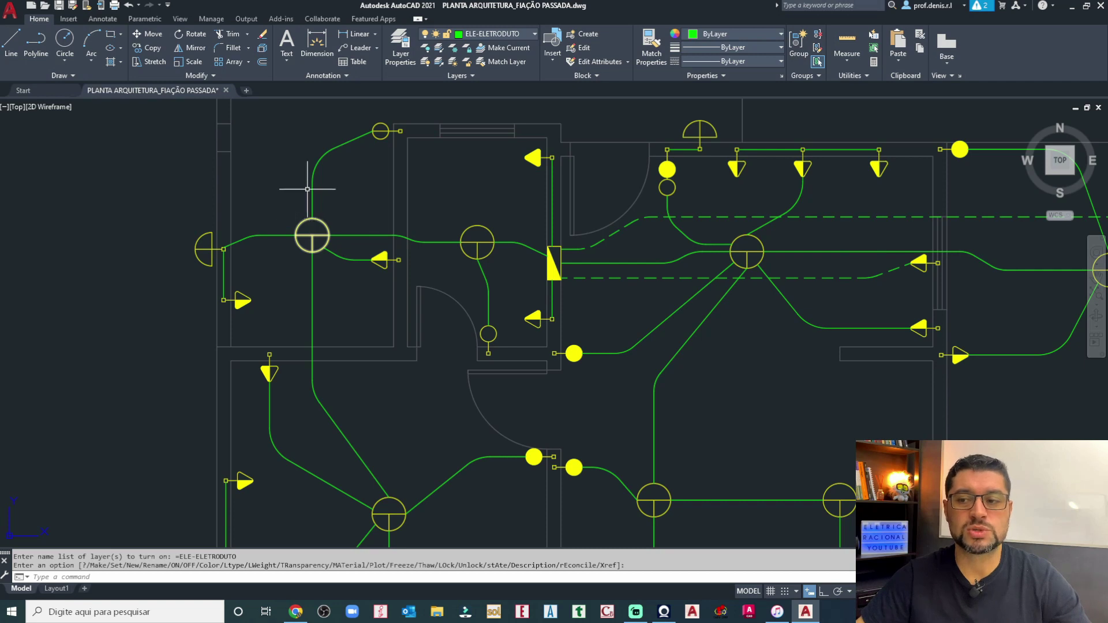
mouse_move(386, 128)
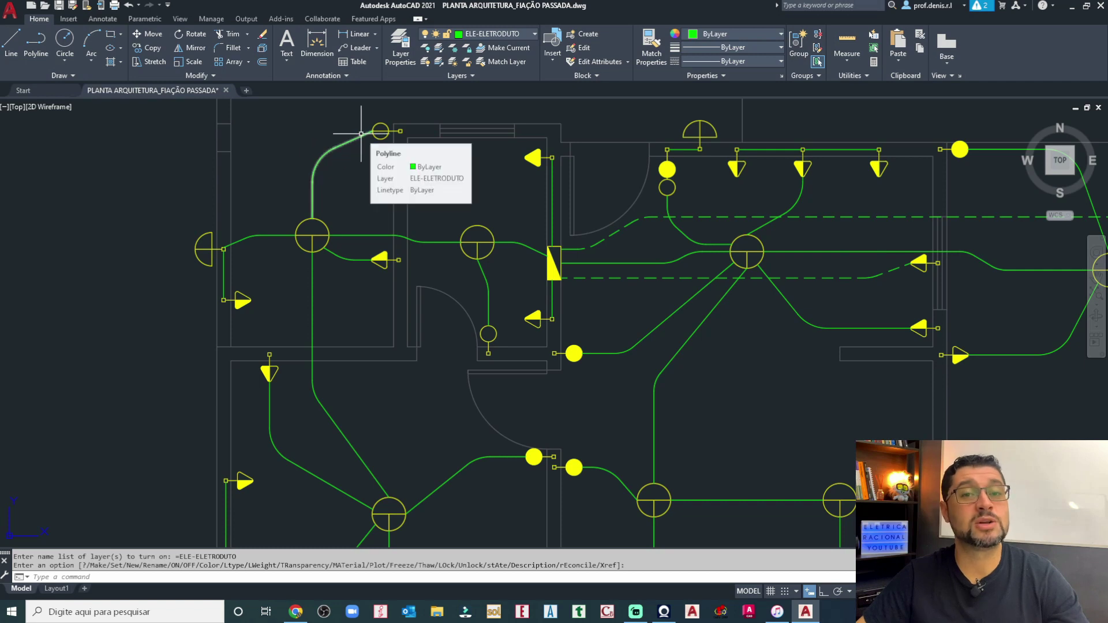
mouse_move(347, 142)
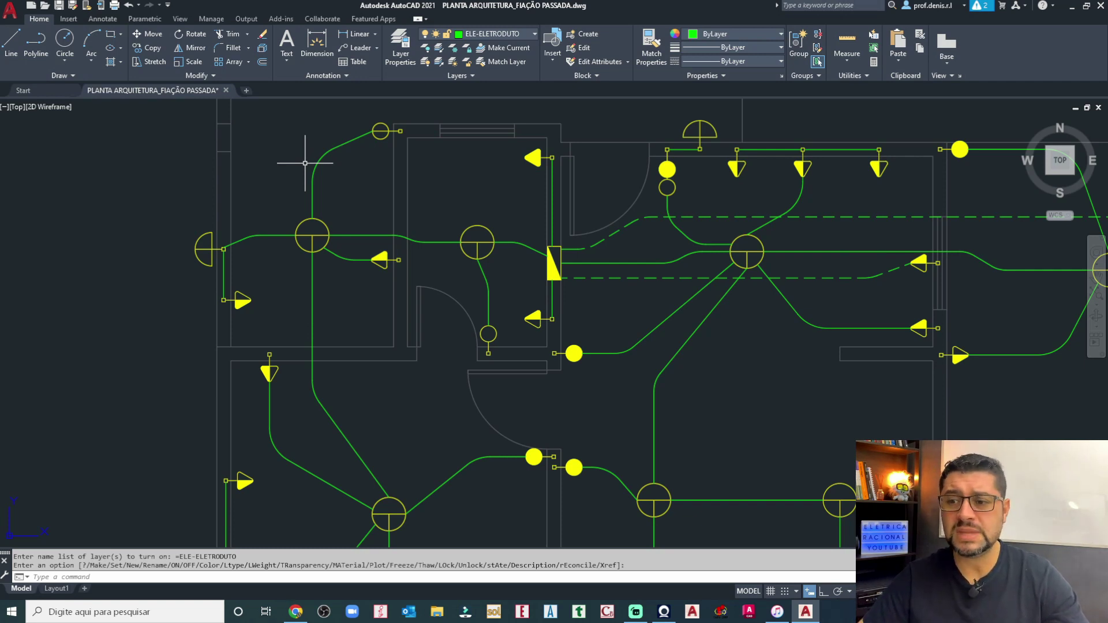
Examine the conduits linking the upper-left room's light and switch, and the runs through the neighbouring room to the distribution panel.
scroll(323, 157, "up", 2)
scroll(324, 157, "up", 2)
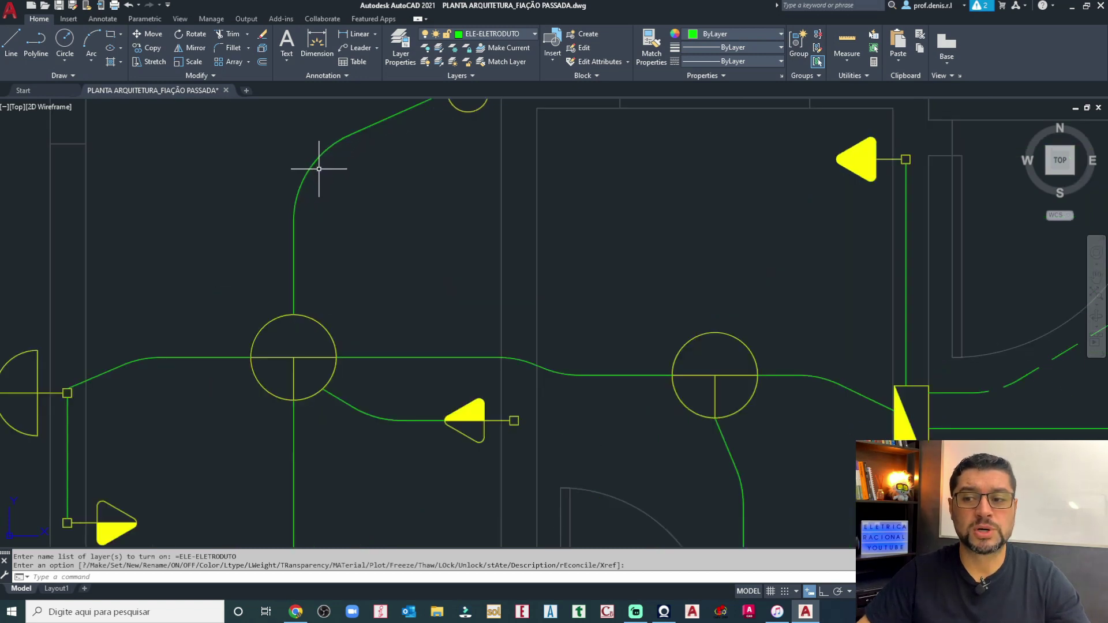
middle_click_drag(317, 168, 289, 274)
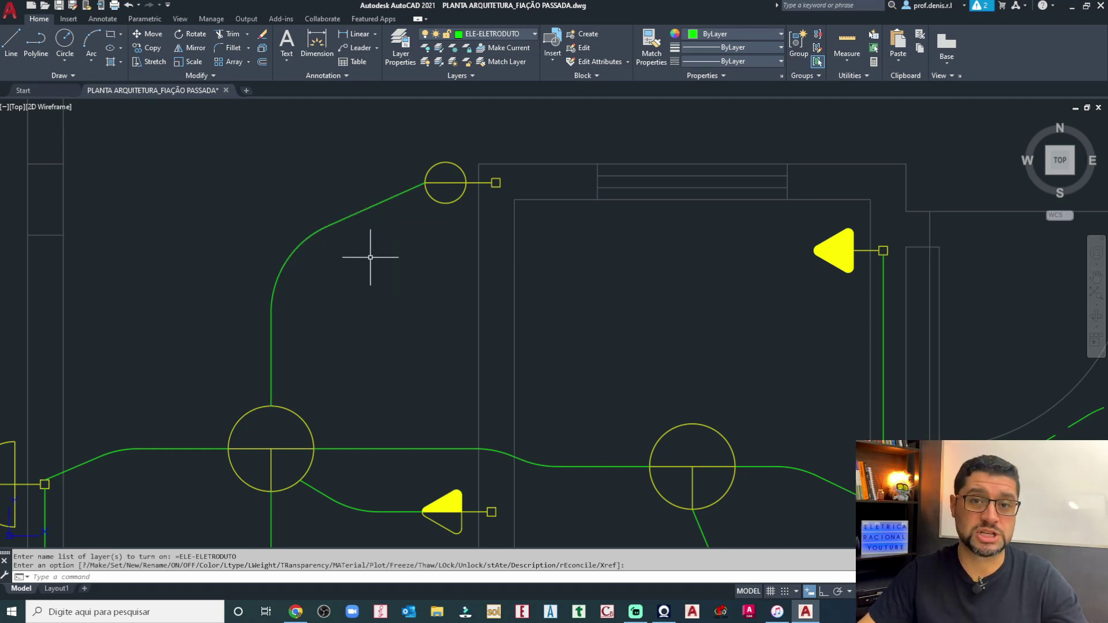
scroll(370, 257, "down", 6)
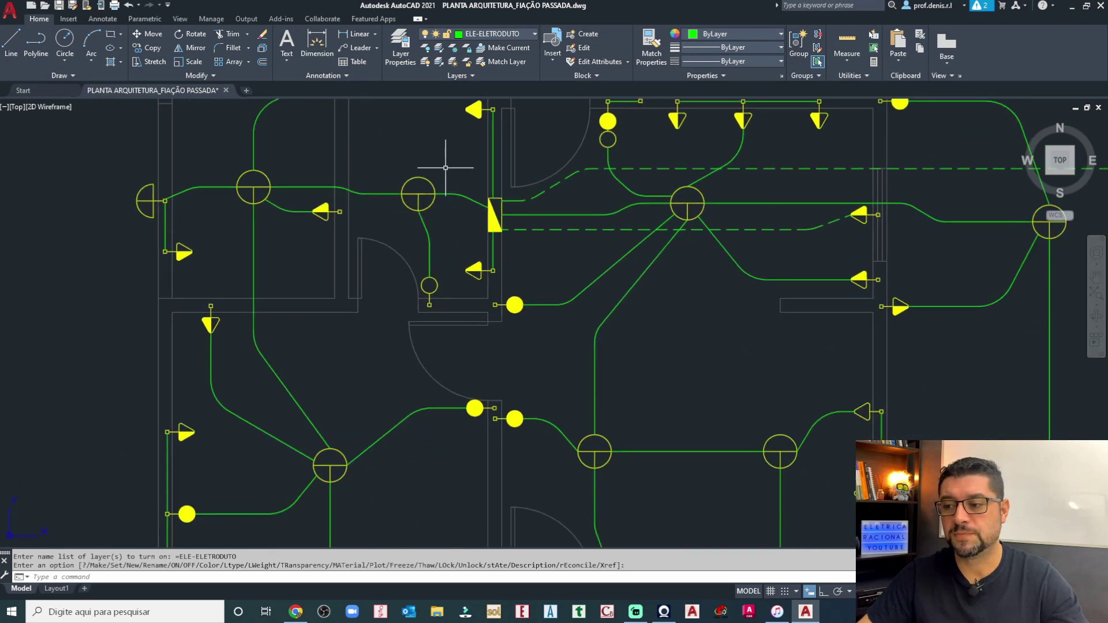
scroll(446, 166, "up", 3)
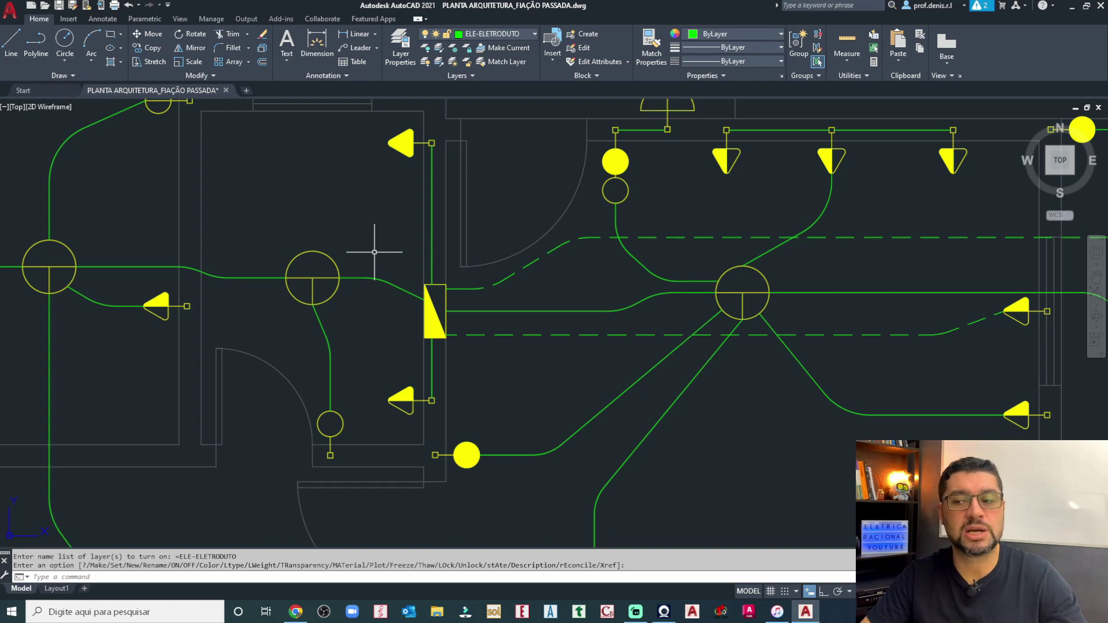
scroll(618, 260, "down", 4)
middle_click_drag(729, 254, 470, 221)
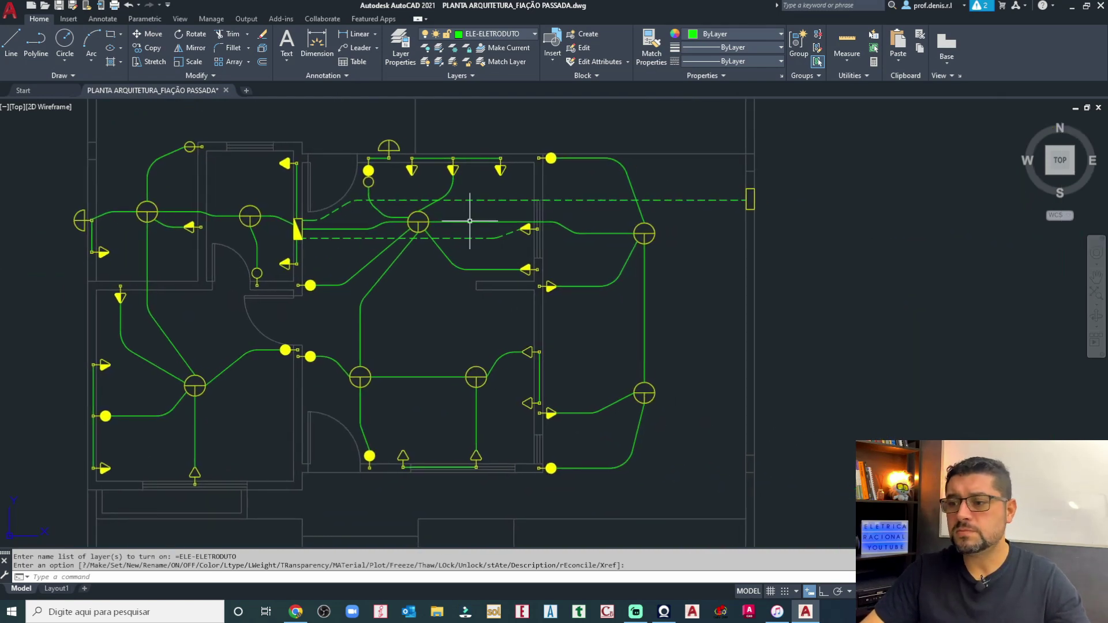
Inspect the conduits around the upper middle room's ceiling light and the dashed floor conduits leaving the distribution panel.
scroll(375, 193, "up", 8)
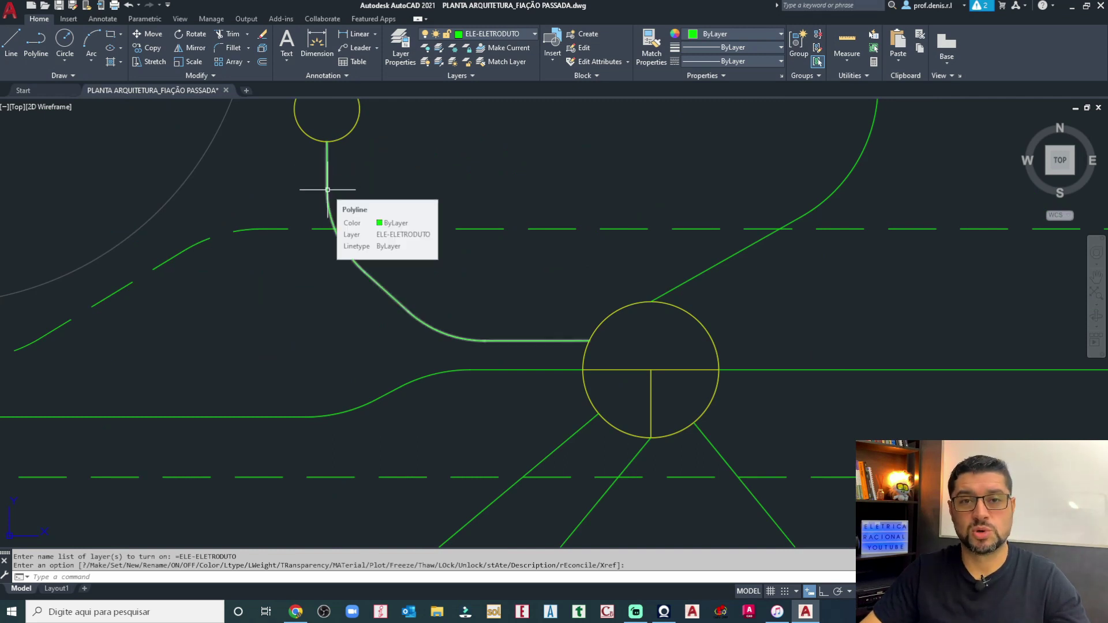
scroll(327, 189, "down", 4)
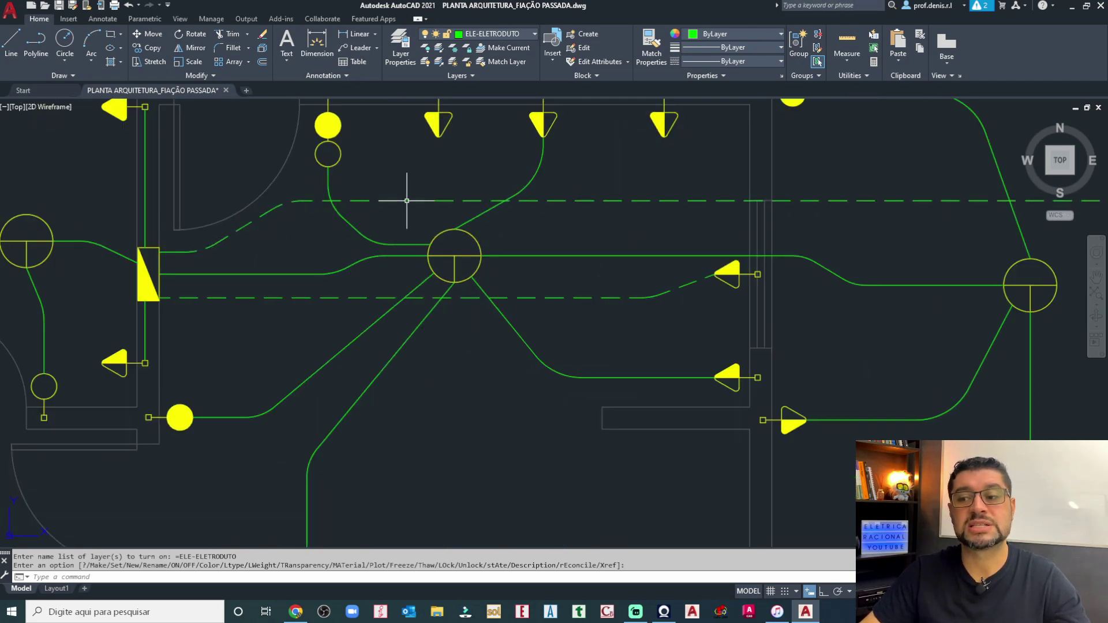
scroll(410, 200, "down", 2)
middle_click_drag(525, 215, 394, 233)
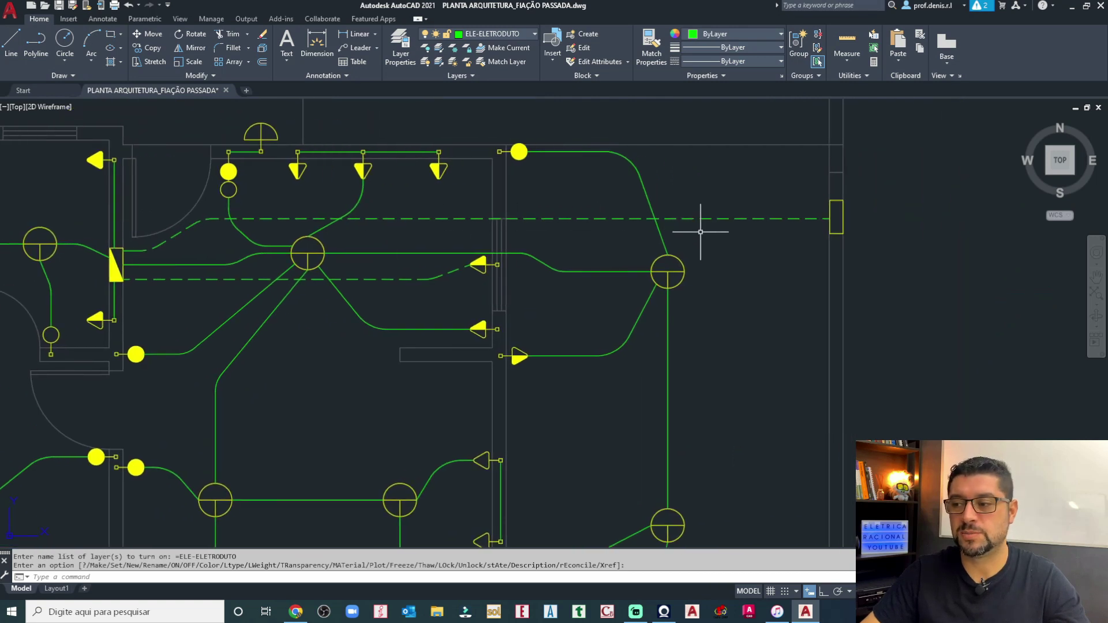
middle_click_drag(841, 255, 858, 228)
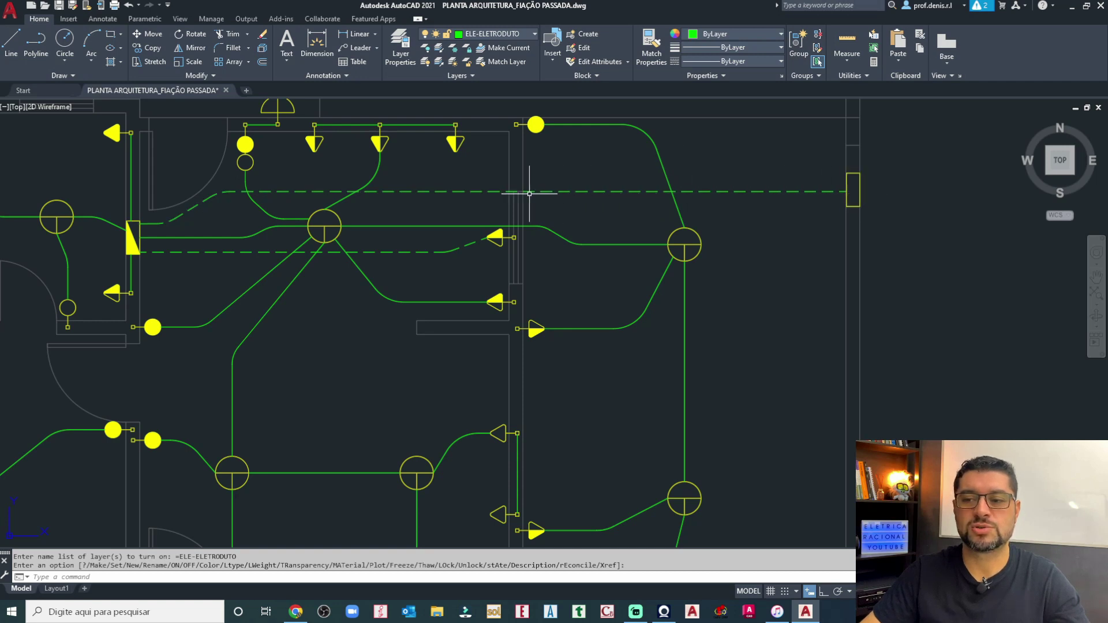
mouse_move(141, 229)
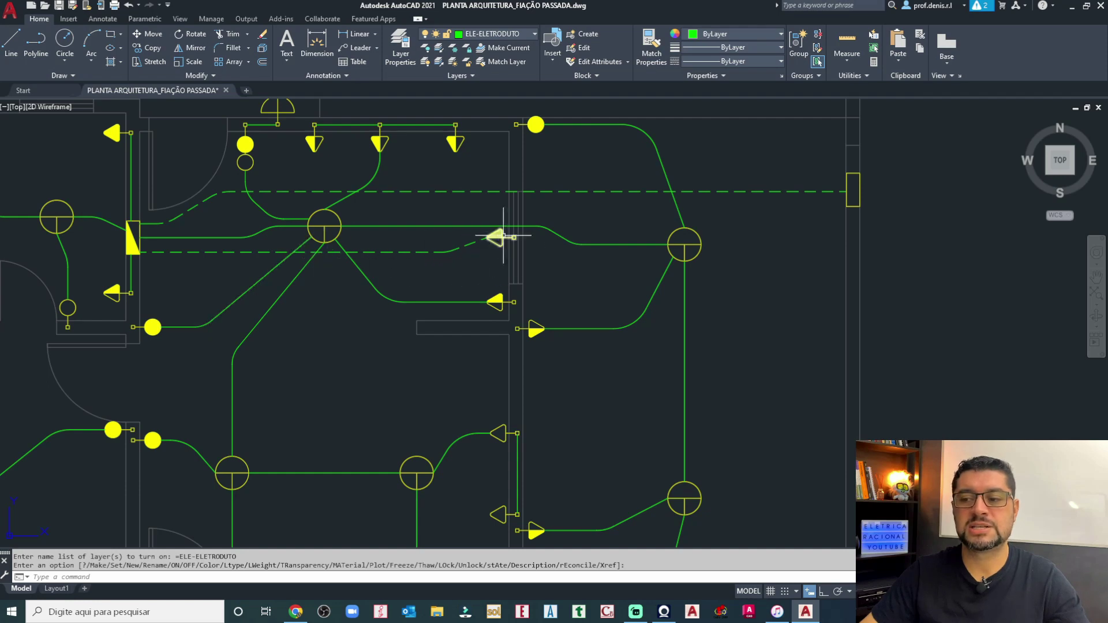
scroll(496, 235, "up", 5)
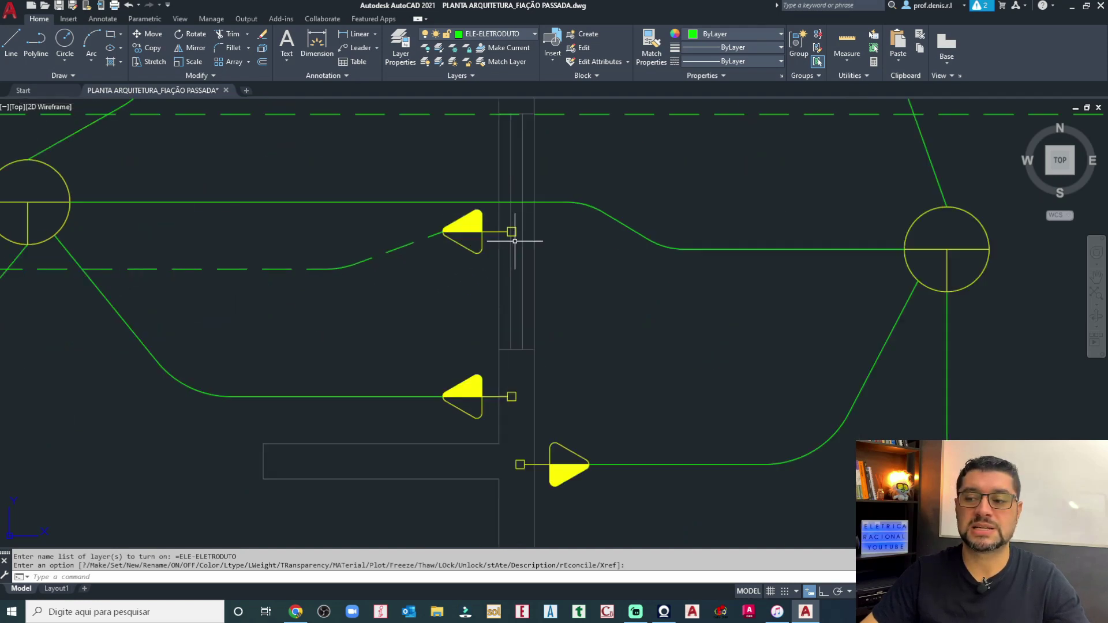
scroll(449, 224, "down", 7)
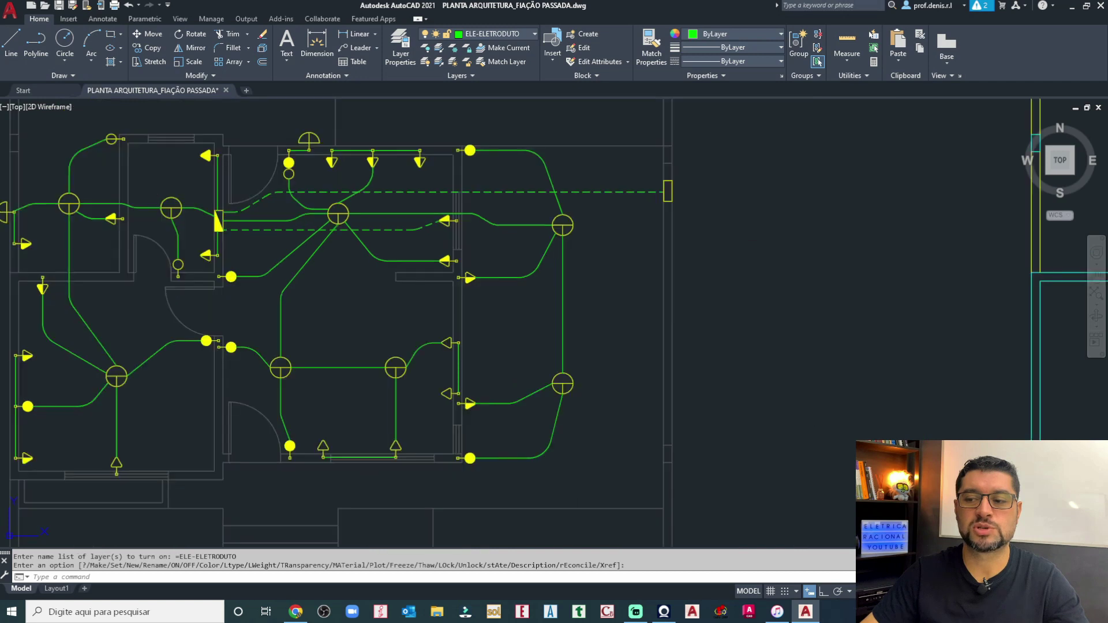
middle_click_drag(503, 240, 543, 218)
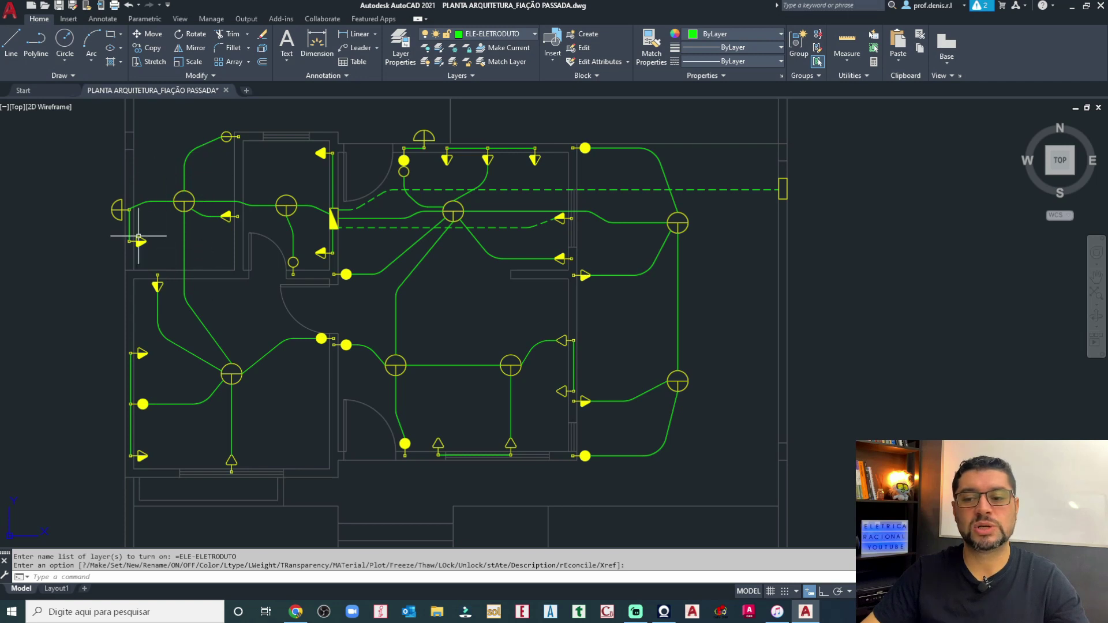
Trace the conduits from the ceiling lights to the switches and outlets in the lower rooms and the outdoor area.
middle_click_drag(192, 384, 366, 214)
scroll(365, 214, "up", 6)
scroll(312, 268, "down", 4)
mouse_move(270, 223)
middle_mouse_down()
mouse_move(347, 314)
mouse_move(350, 300)
middle_mouse_up()
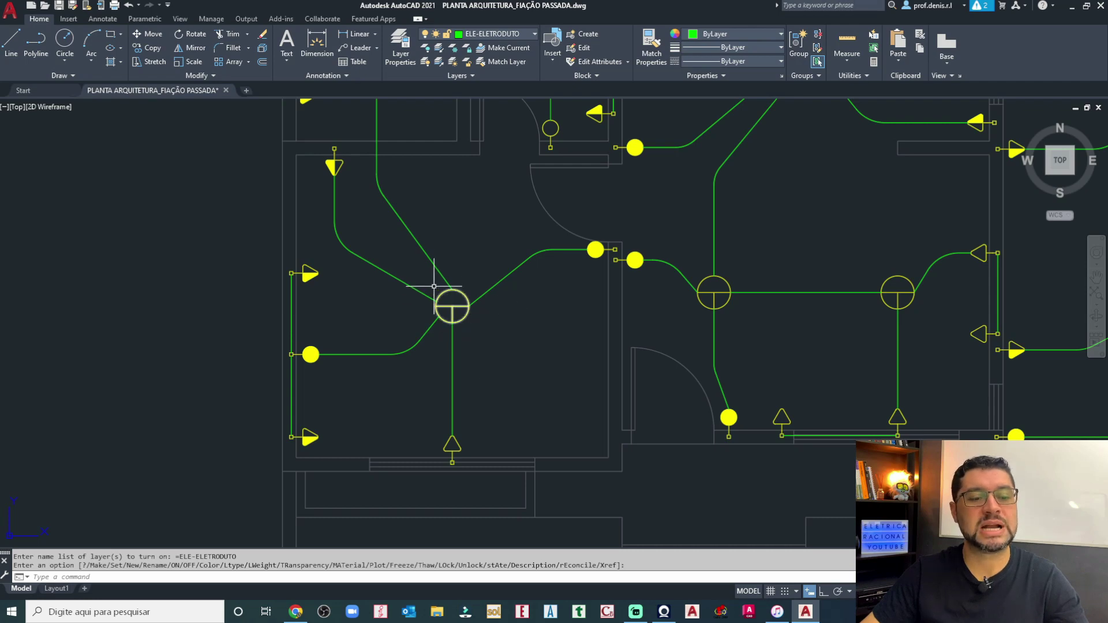
scroll(452, 307, "down", 4)
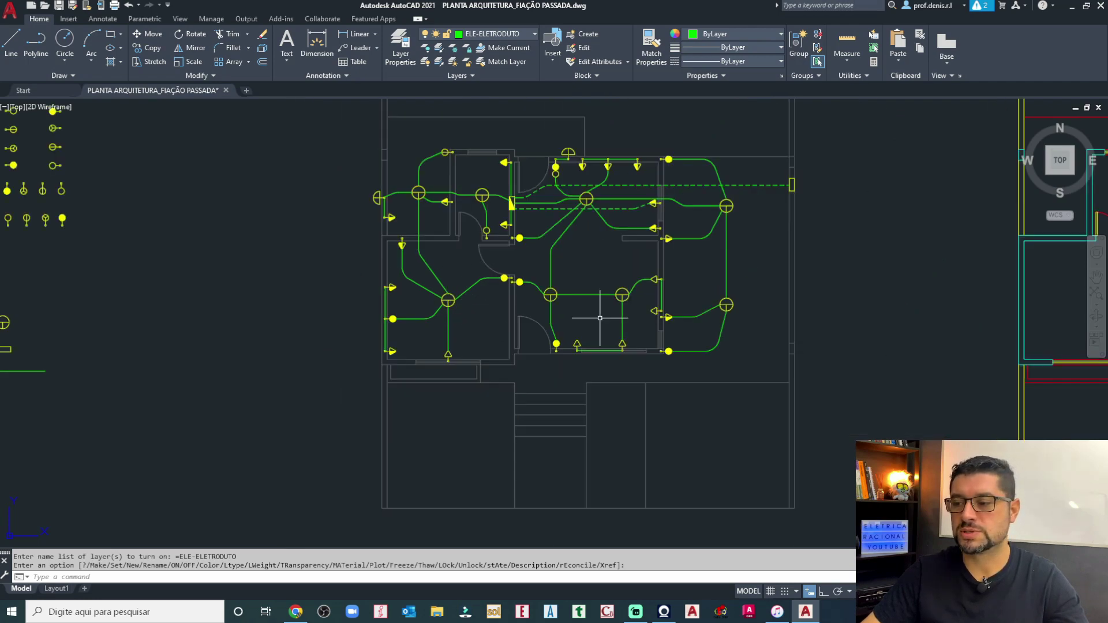
scroll(430, 265, "up", 3)
scroll(427, 259, "down", 2)
scroll(304, 300, "up", 1)
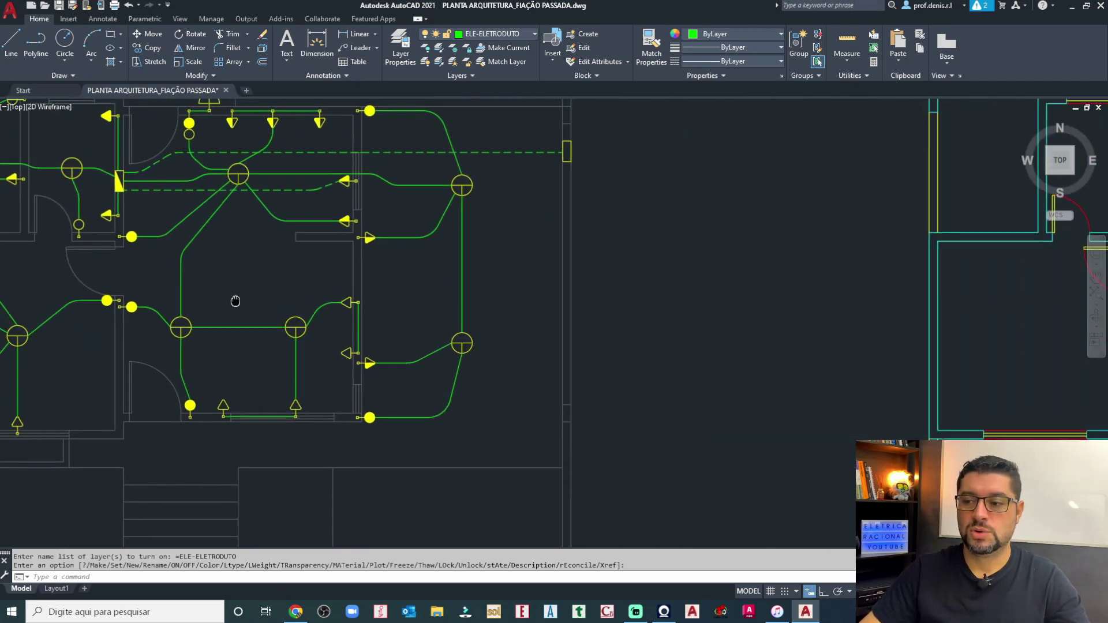
scroll(271, 274, "up", 1)
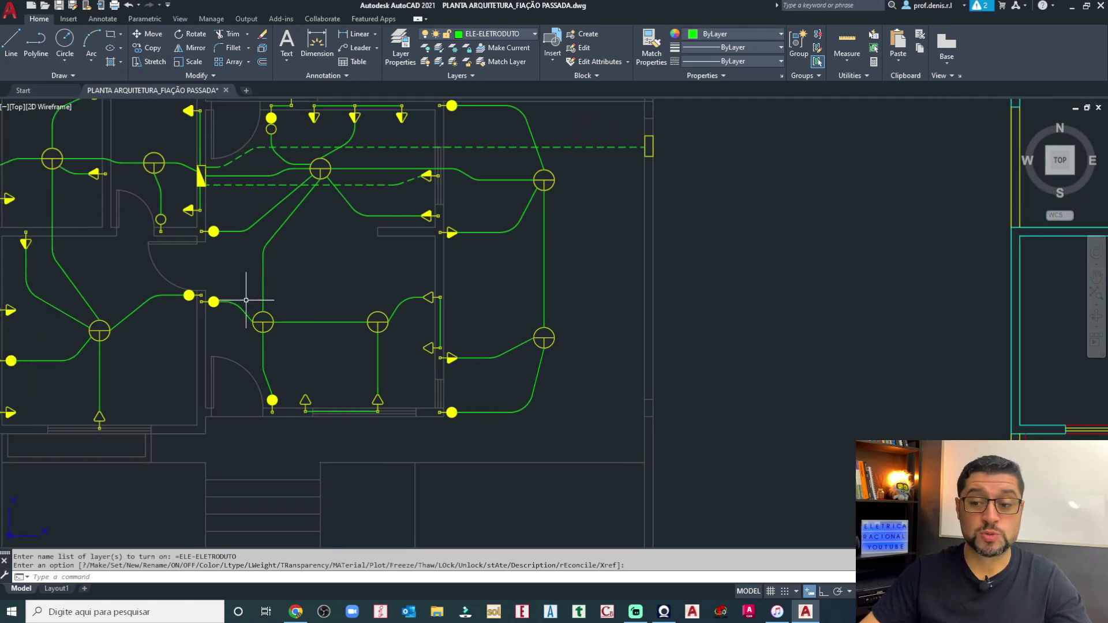
middle_click_drag(263, 318, 323, 299)
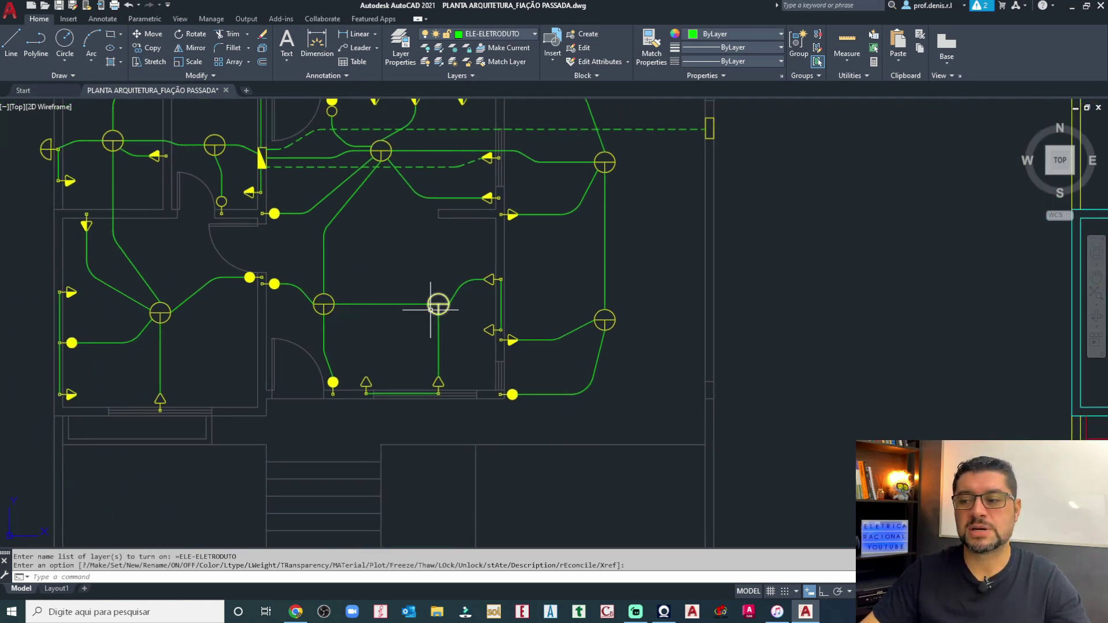
middle_click_drag(564, 292, 460, 329)
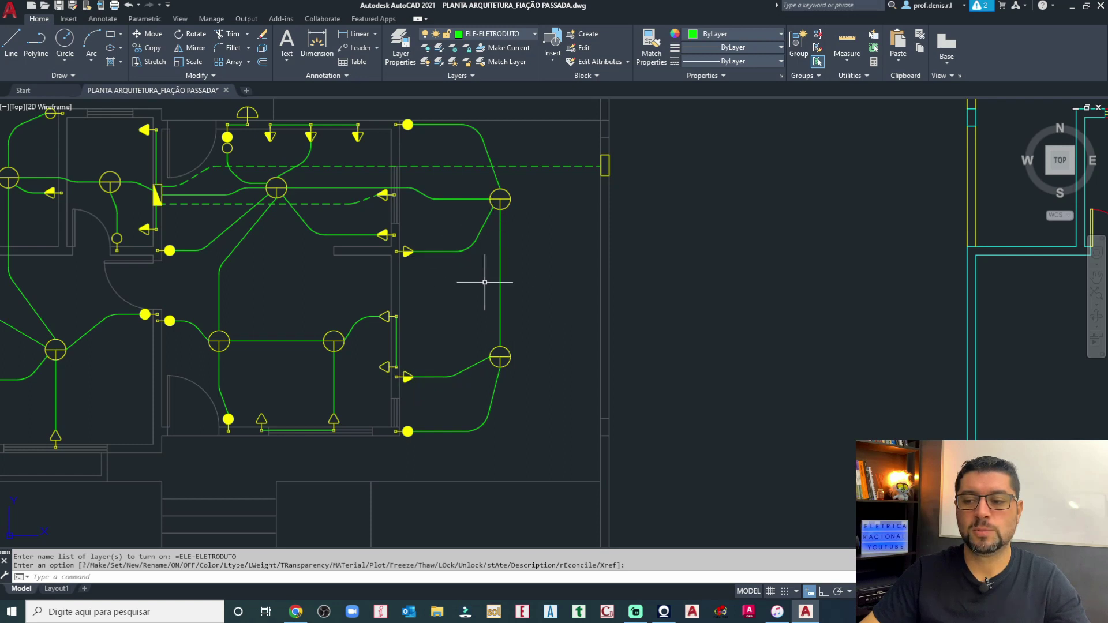
middle_click_drag(427, 341, 522, 319)
middle_click_drag(436, 309, 477, 280)
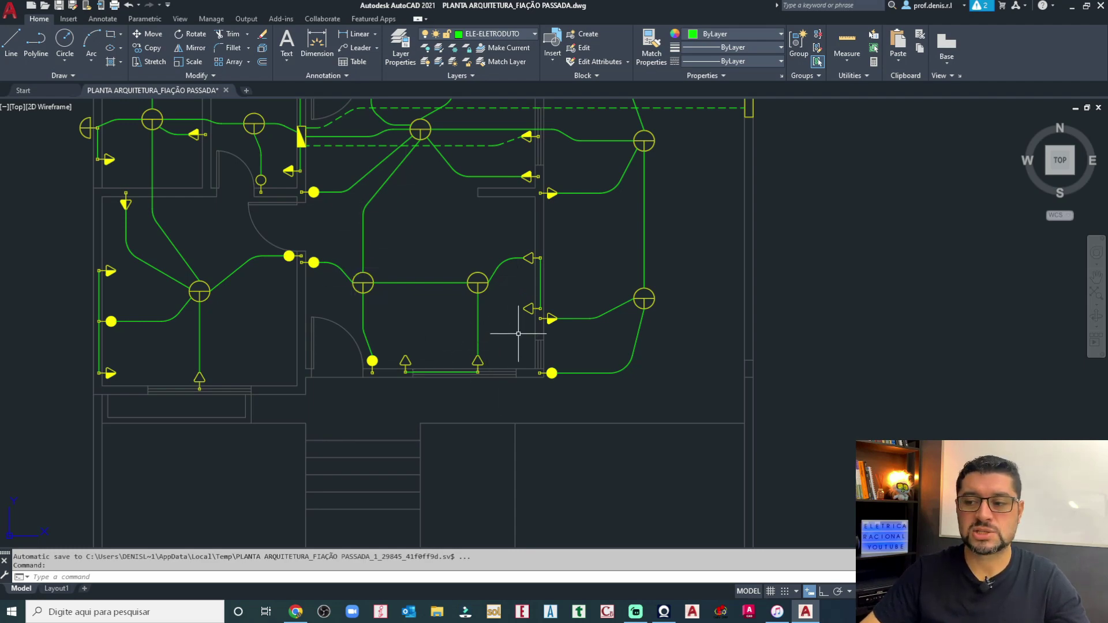
Turn on the ELE-TEXTOS and ELE-CONDUTORES layers to display the electrical labels and conductors over the conduits.
scroll(469, 326, "up", 1)
scroll(469, 292, "down", 3)
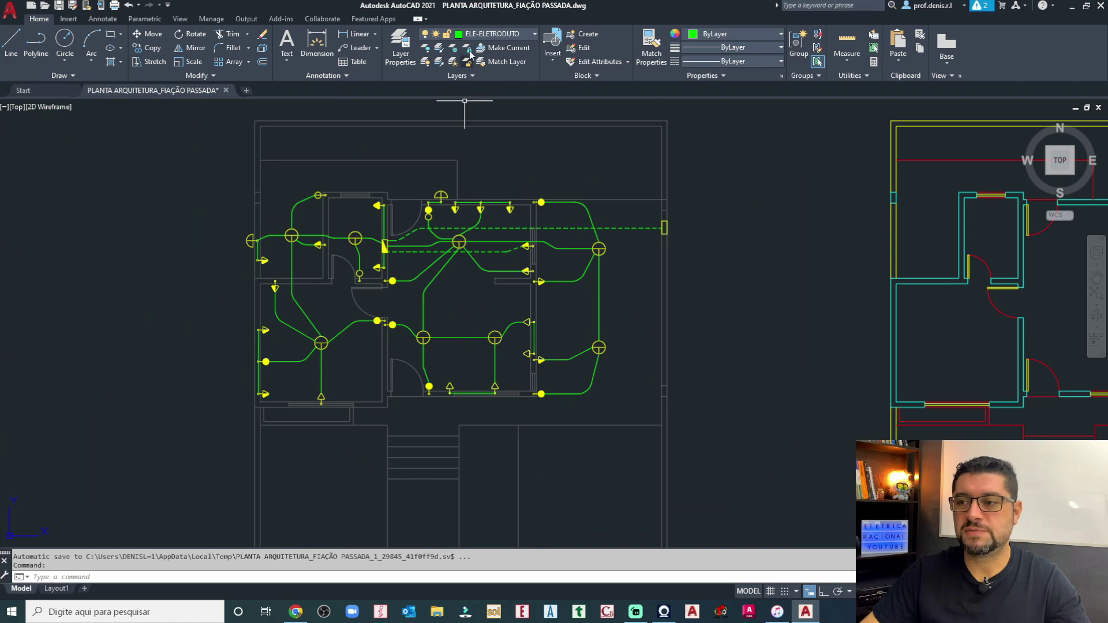
left_click(486, 36)
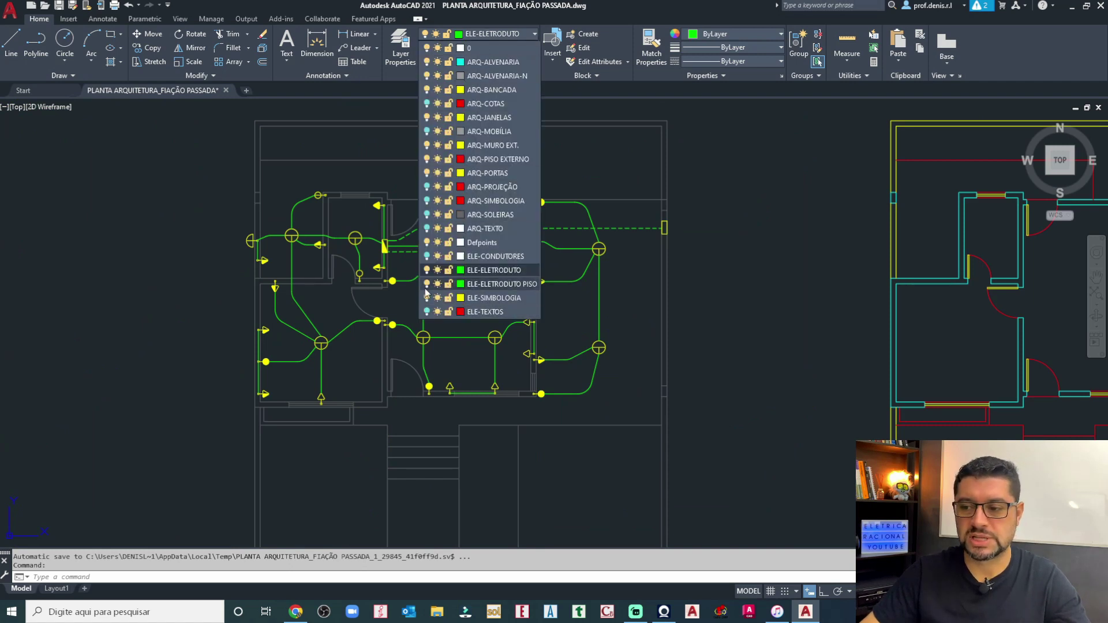
left_click(427, 311)
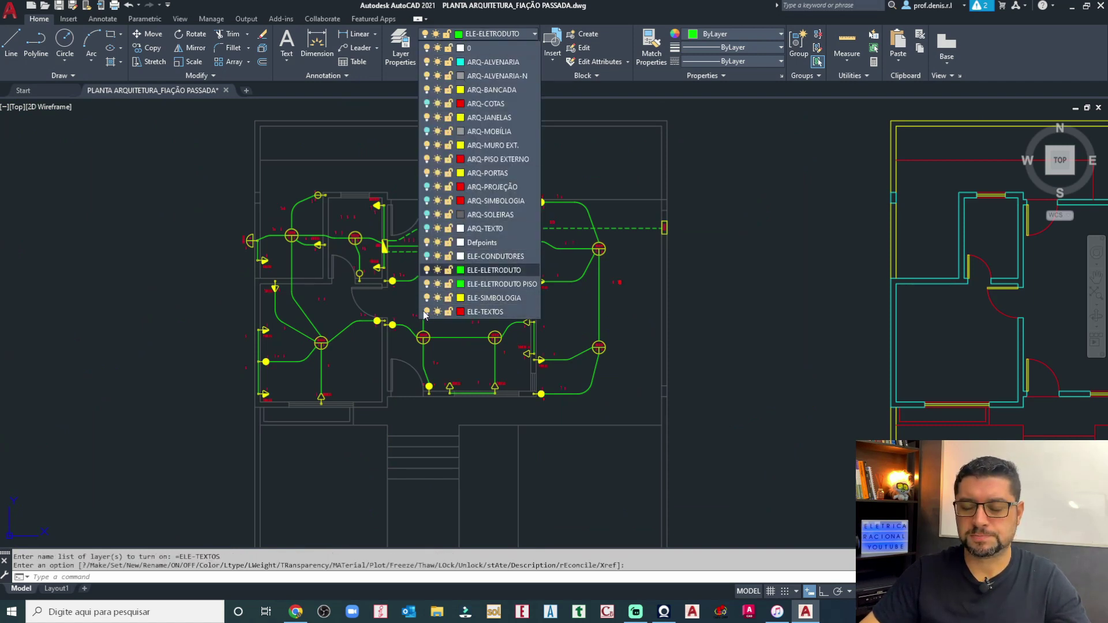
left_click(426, 256)
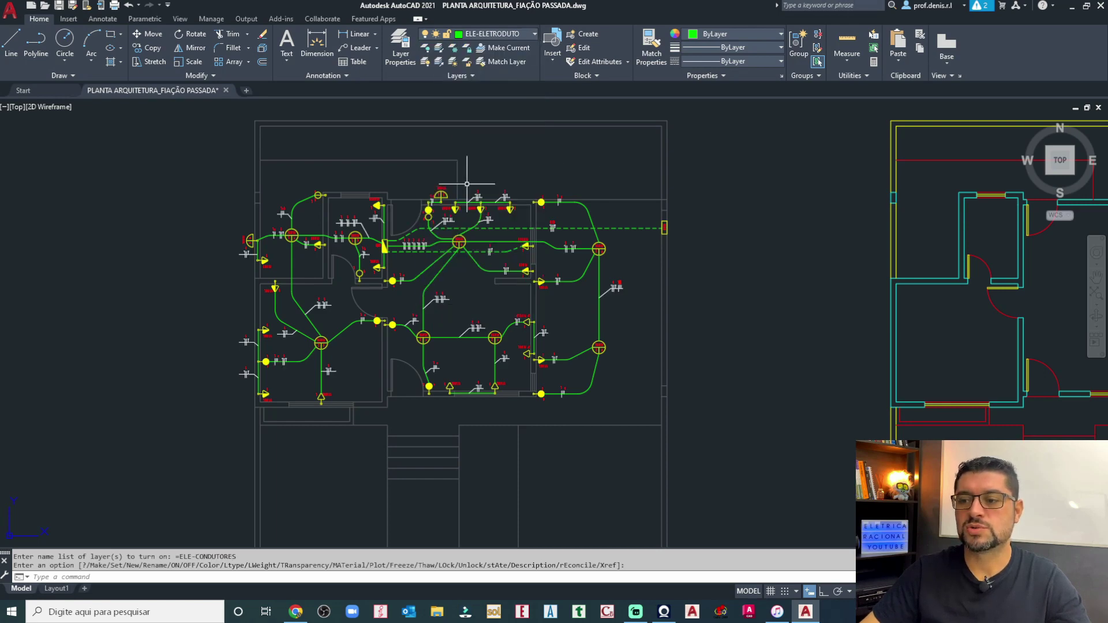
Examine the conductor marks and circuit numbers on the solid conduit from panel QD1 to the upper middle room's light.
scroll(439, 207, "up", 4)
middle_click_drag(436, 223, 459, 133)
scroll(402, 176, "up", 4)
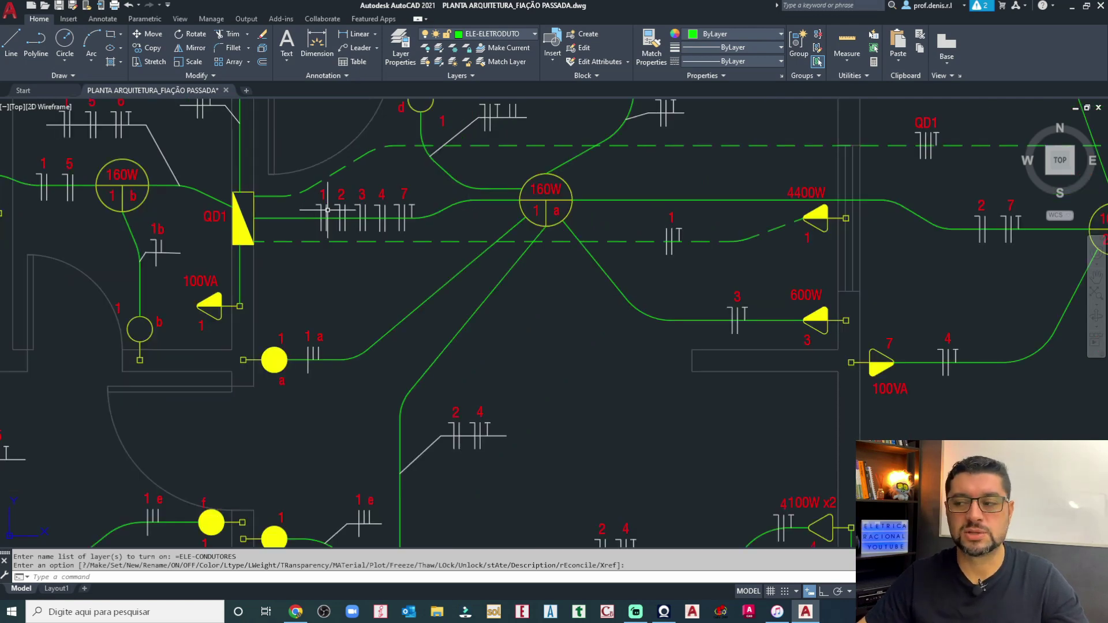
scroll(327, 210, "down", 5)
scroll(353, 203, "up", 4)
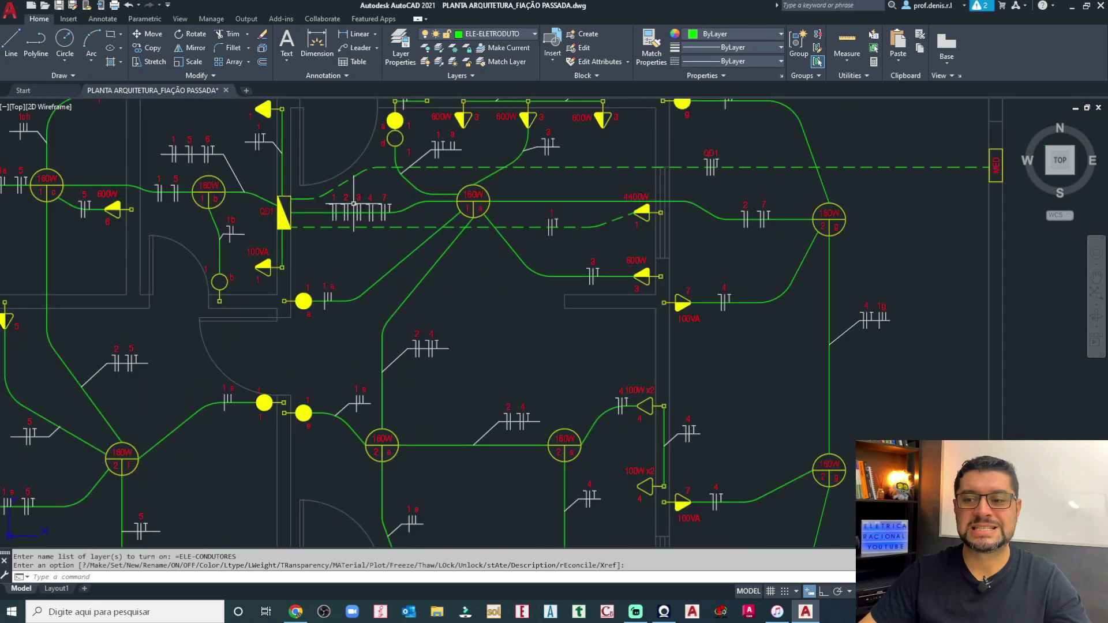
scroll(305, 230, "up", 5)
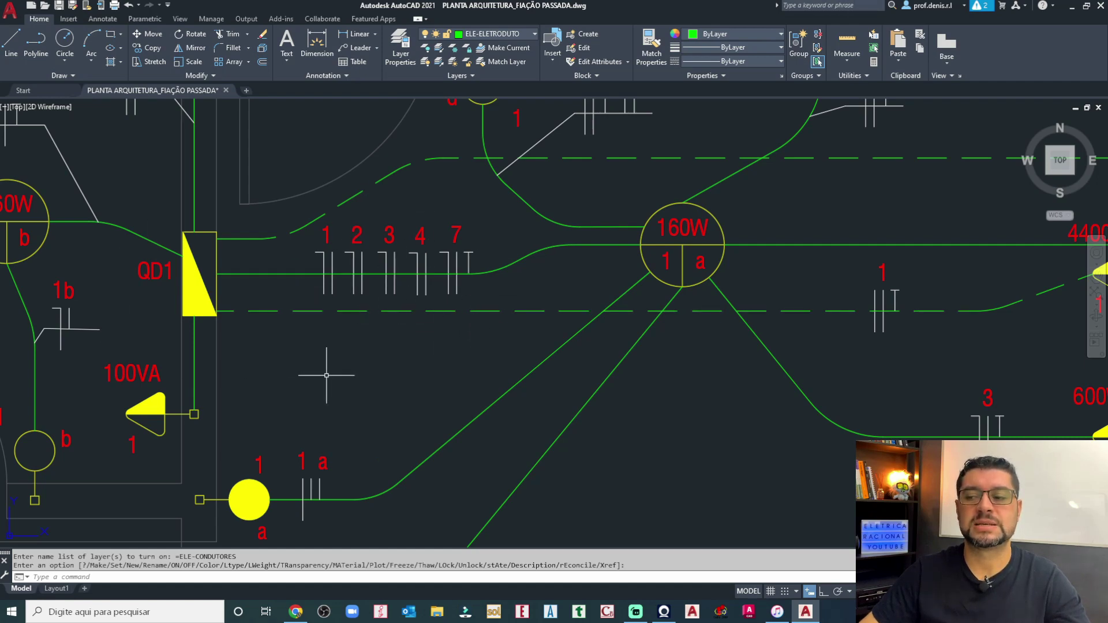
scroll(316, 265, "down", 4)
middle_click_drag(352, 280, 349, 250)
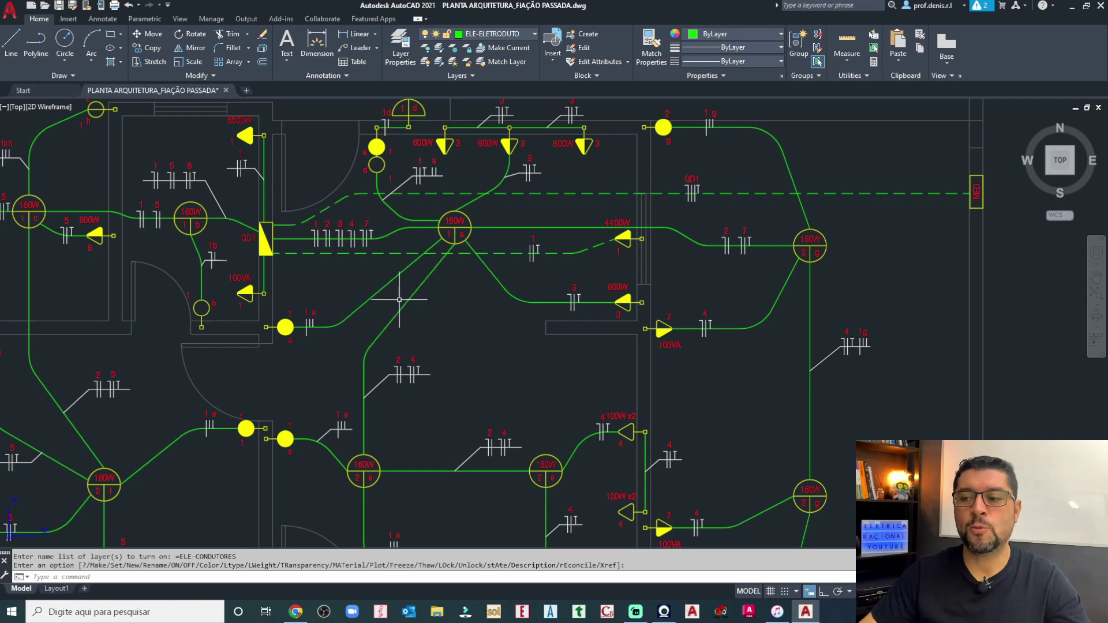
Examine the conductor marks and circuit numbers on the conduits between panel QD1 and the light b in the room beside it.
scroll(383, 291, "down", 2)
scroll(234, 235, "up", 4)
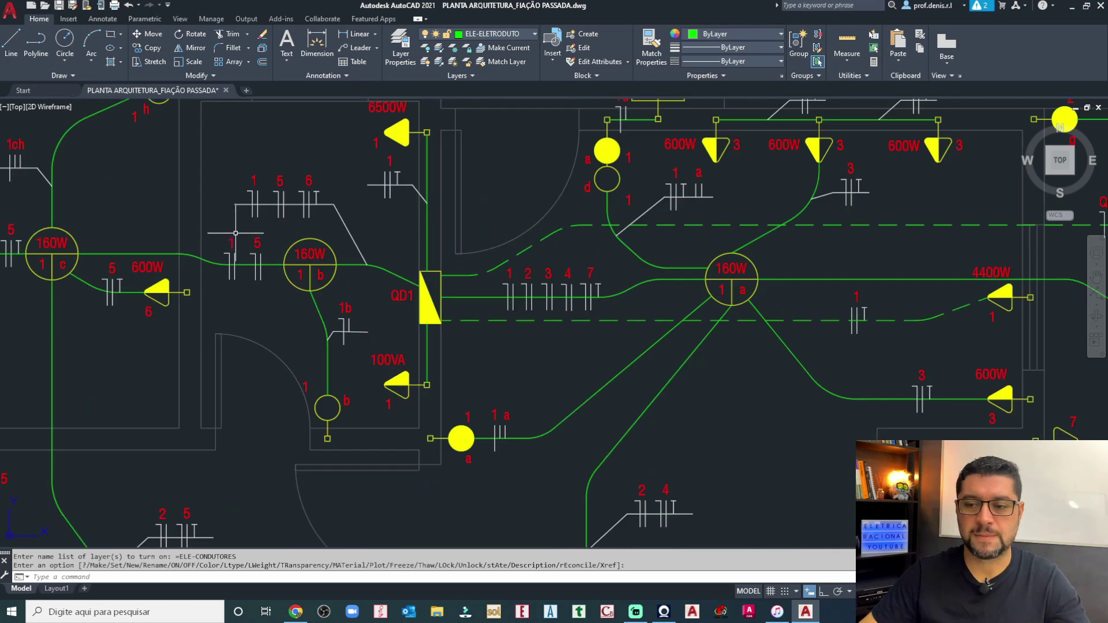
scroll(383, 321, "up", 2)
middle_click_drag(351, 245, 468, 383)
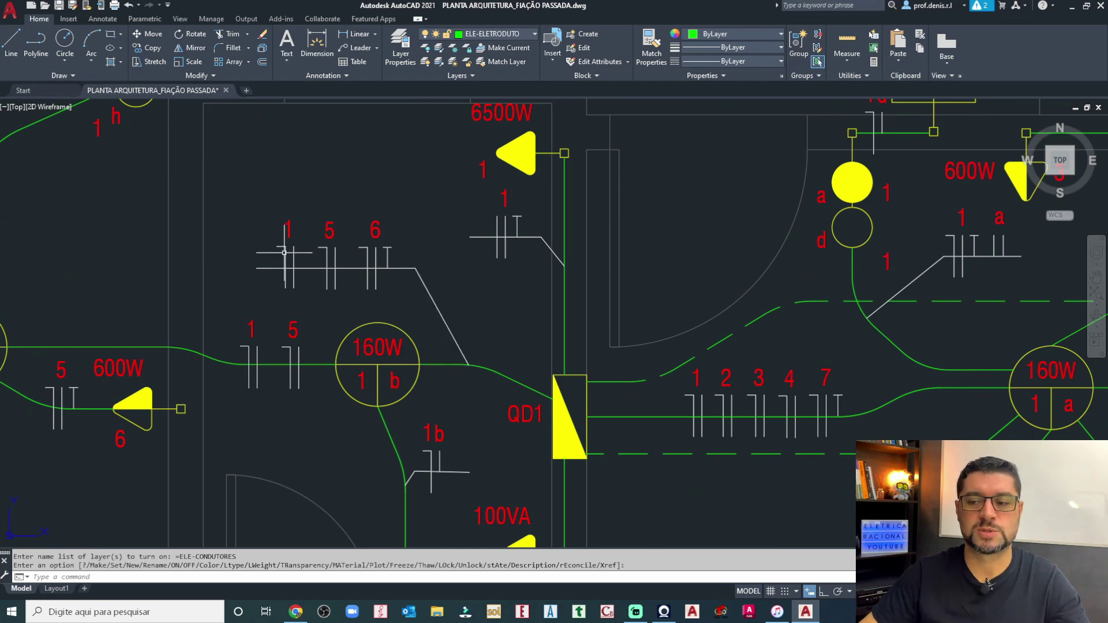
scroll(352, 268, "down", 2)
scroll(346, 263, "up", 2)
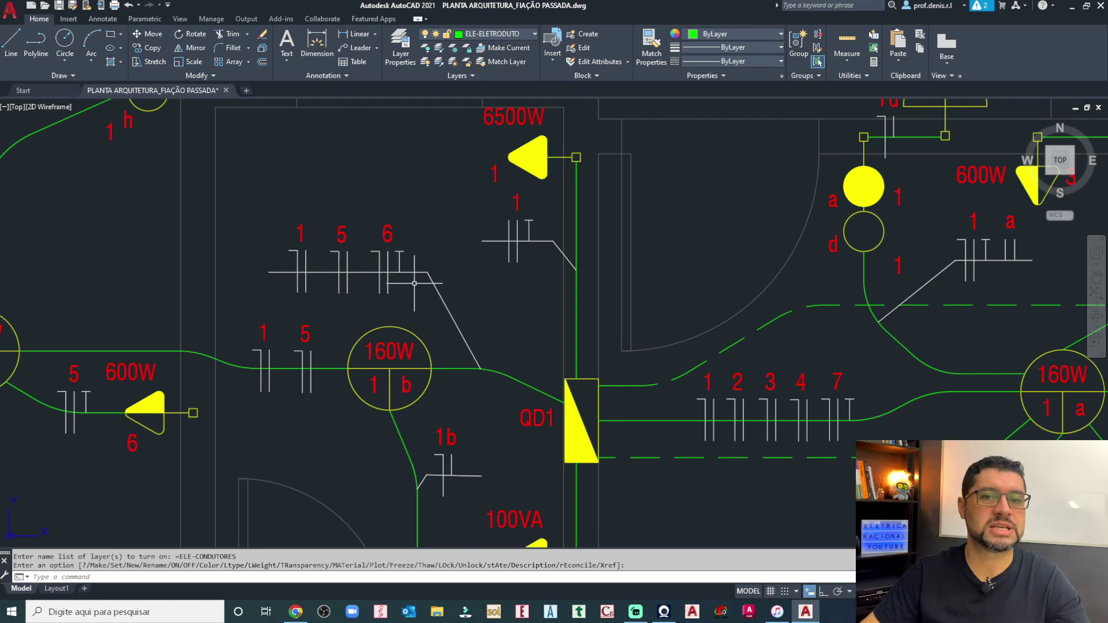
scroll(413, 296, "down", 2)
scroll(405, 278, "down", 4)
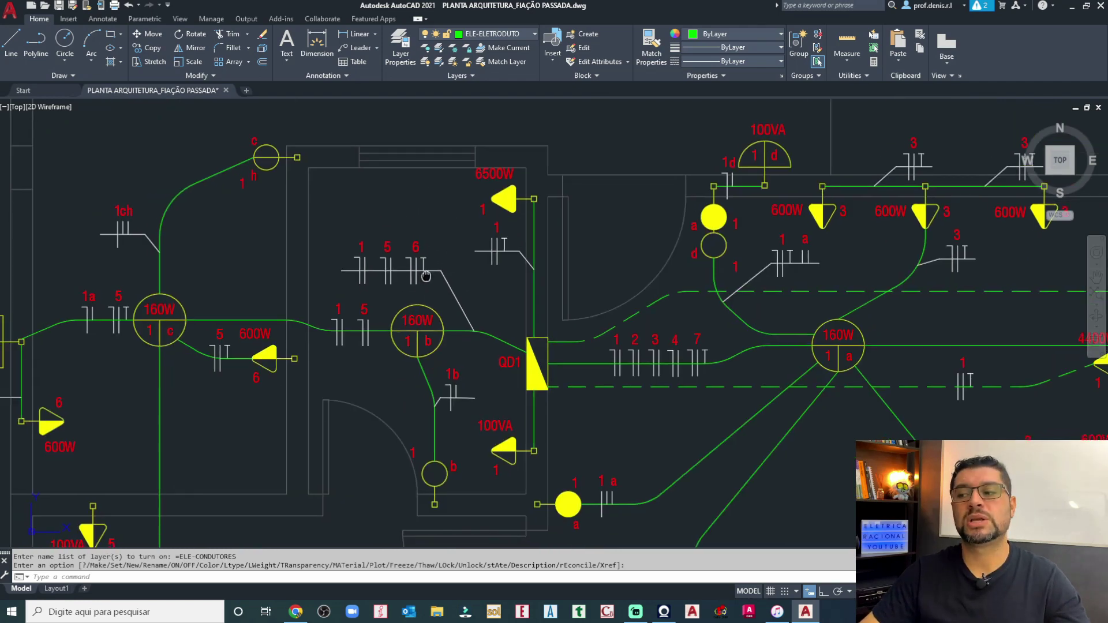
middle_click_drag(426, 260, 432, 224)
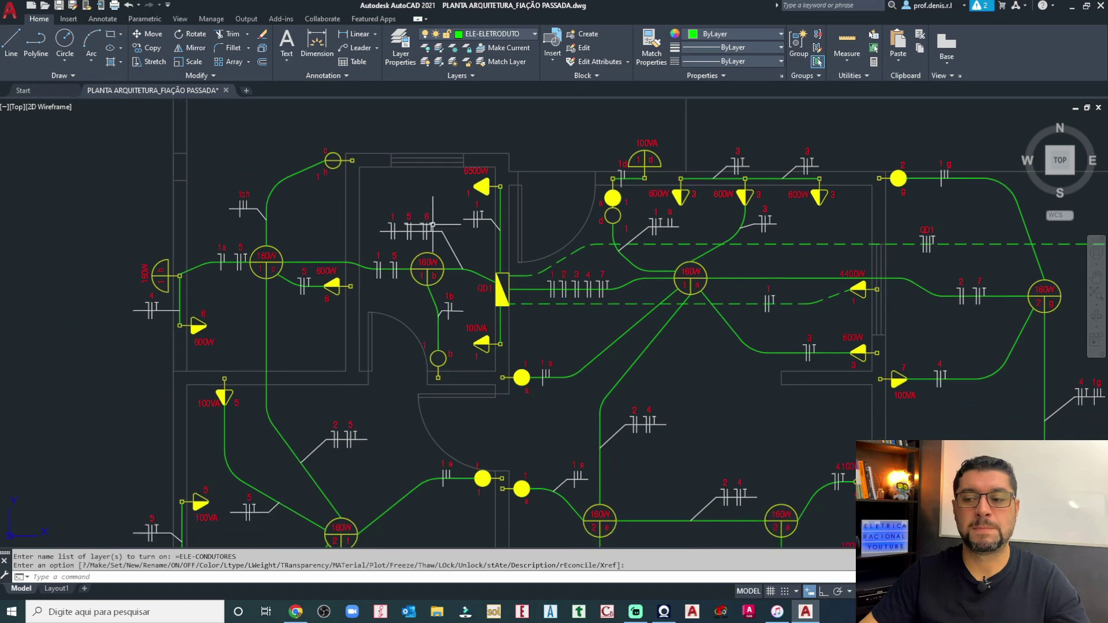
scroll(431, 222, "up", 2)
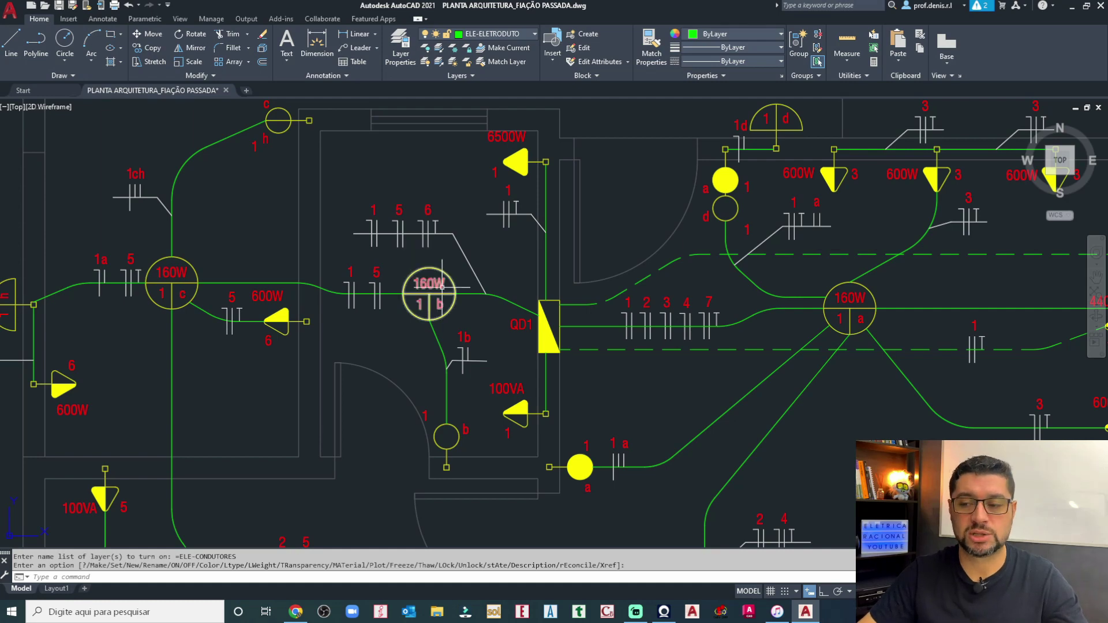
scroll(496, 309, "up", 2)
middle_click_drag(491, 300, 514, 319)
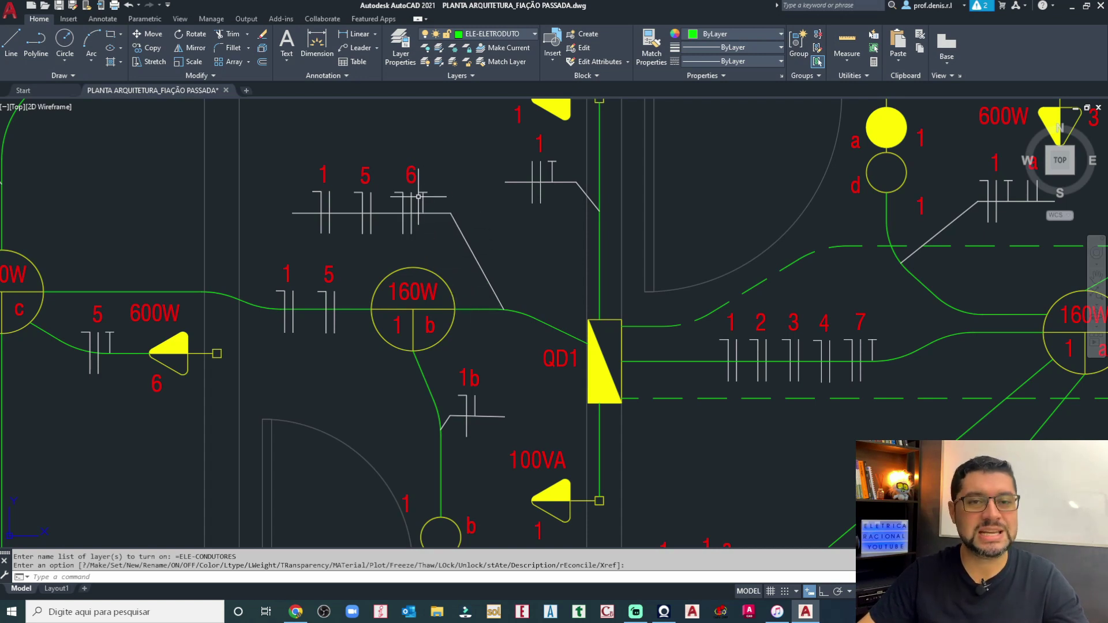
Examine the circuit labels on the conduits joining panel QD1, light b and its switch against the surrounding rooms' wiring.
scroll(421, 206, "down", 4)
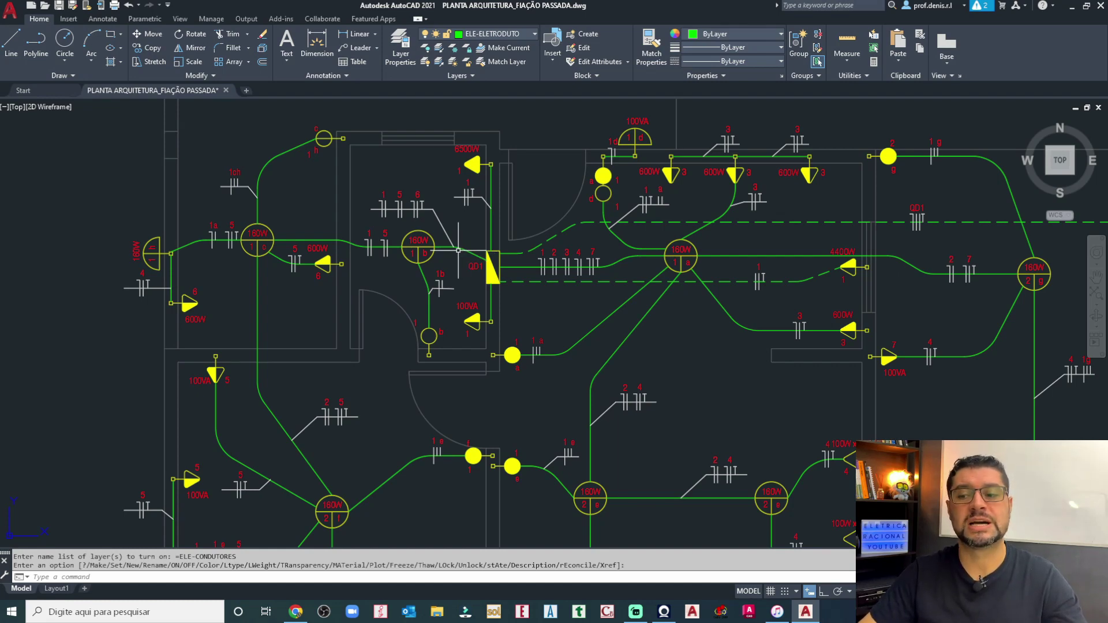
scroll(519, 182, "up", 2)
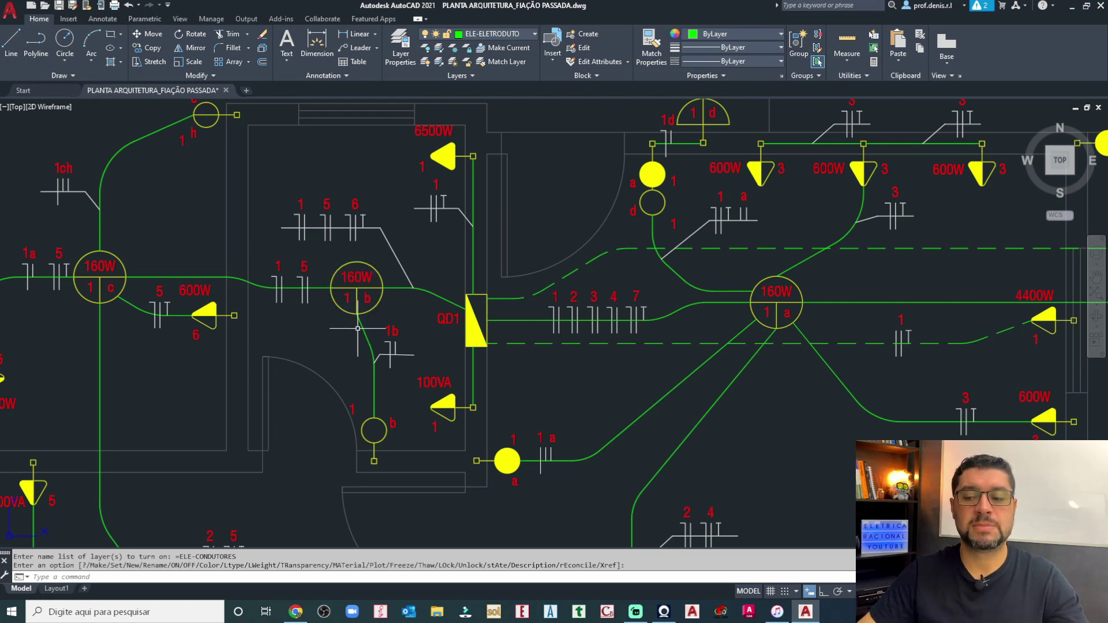
middle_click_drag(358, 328, 311, 295)
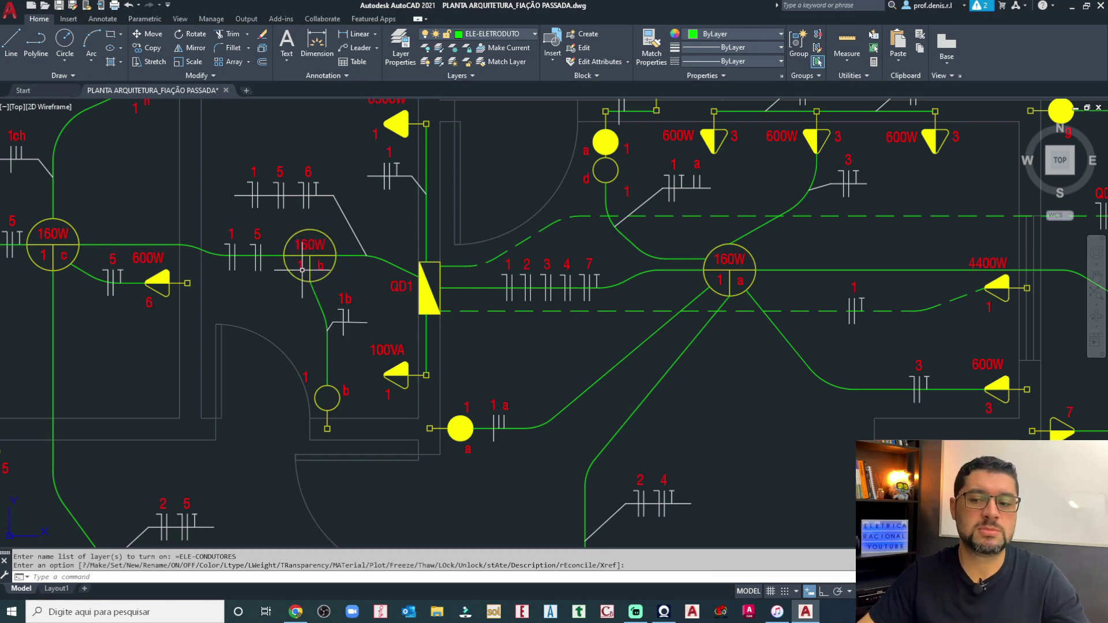
mouse_move(302, 264)
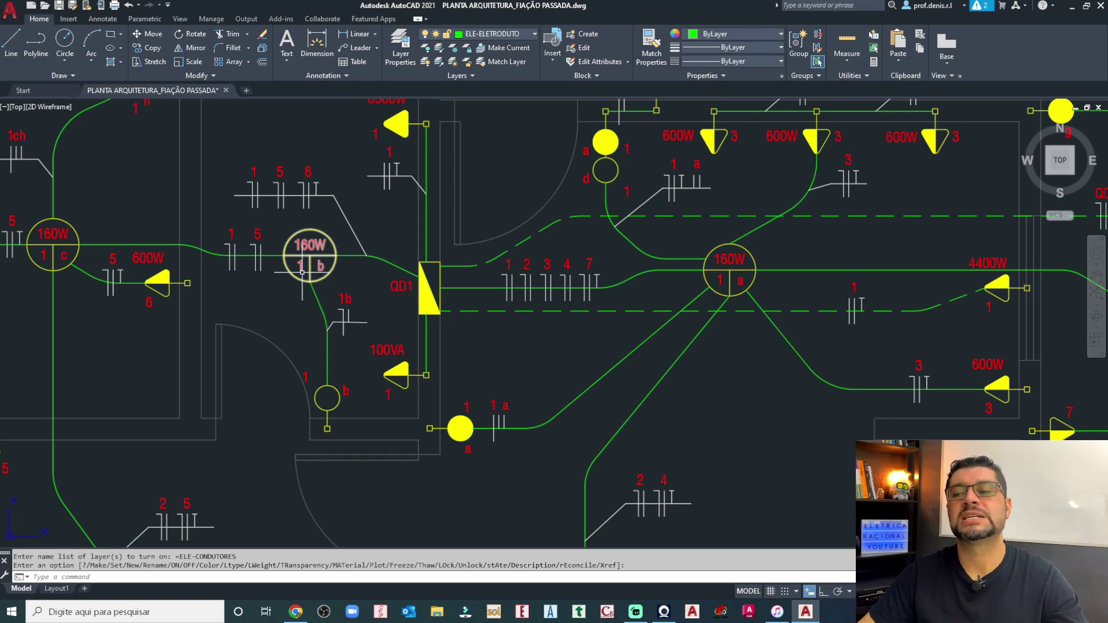
scroll(300, 263, "down", 3)
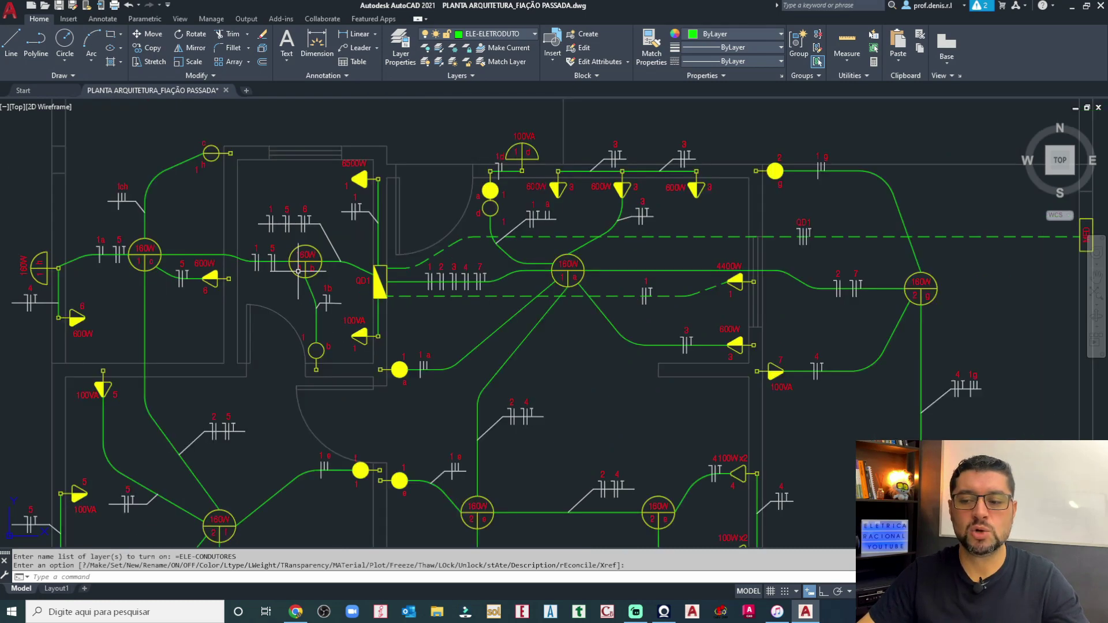
scroll(291, 258, "up", 2)
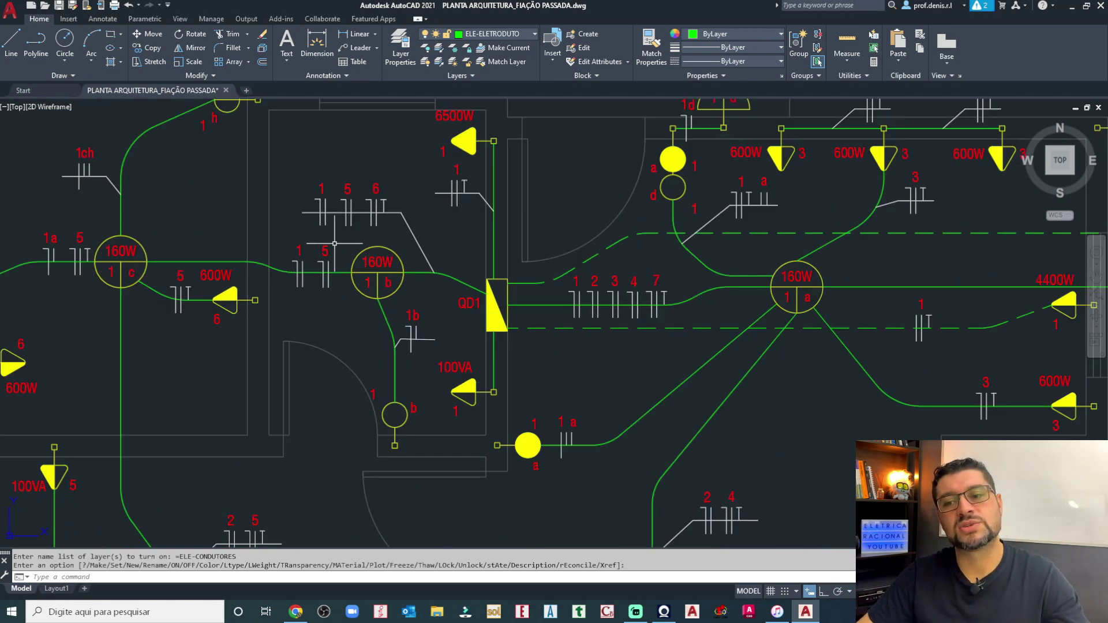
scroll(291, 243, "down", 5)
scroll(295, 233, "up", 2)
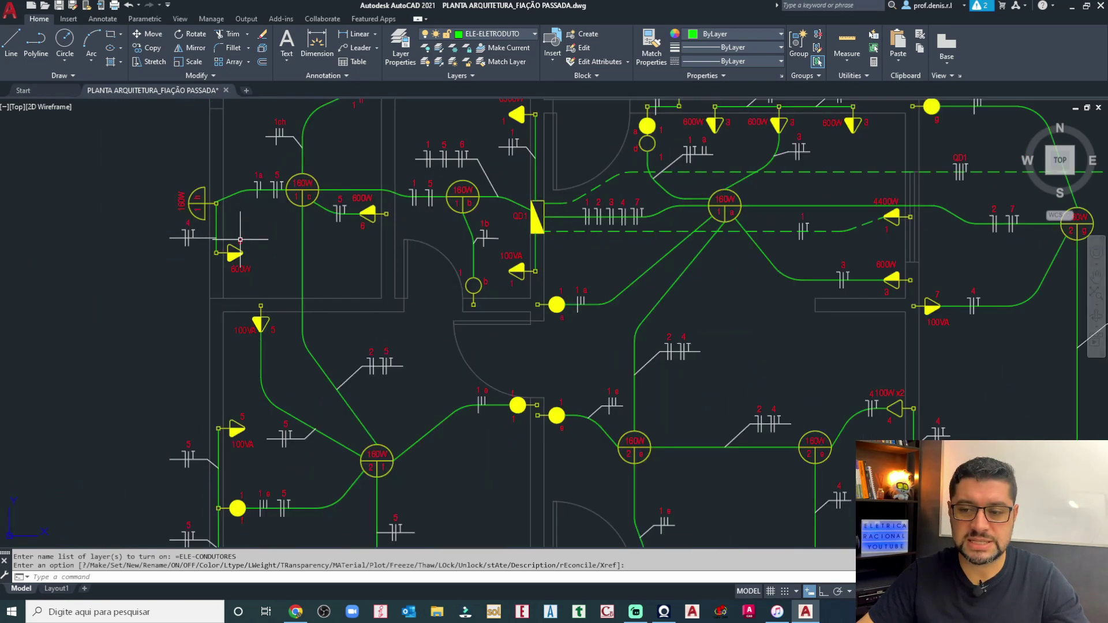
Examine the conductor labels on the conduits from light c to the wall light h, the 600W outlets and the c/h switch.
mouse_move(244, 216)
middle_mouse_down()
mouse_move(300, 265)
mouse_move(292, 308)
mouse_move(337, 247)
middle_mouse_up()
scroll(290, 279, "up", 6)
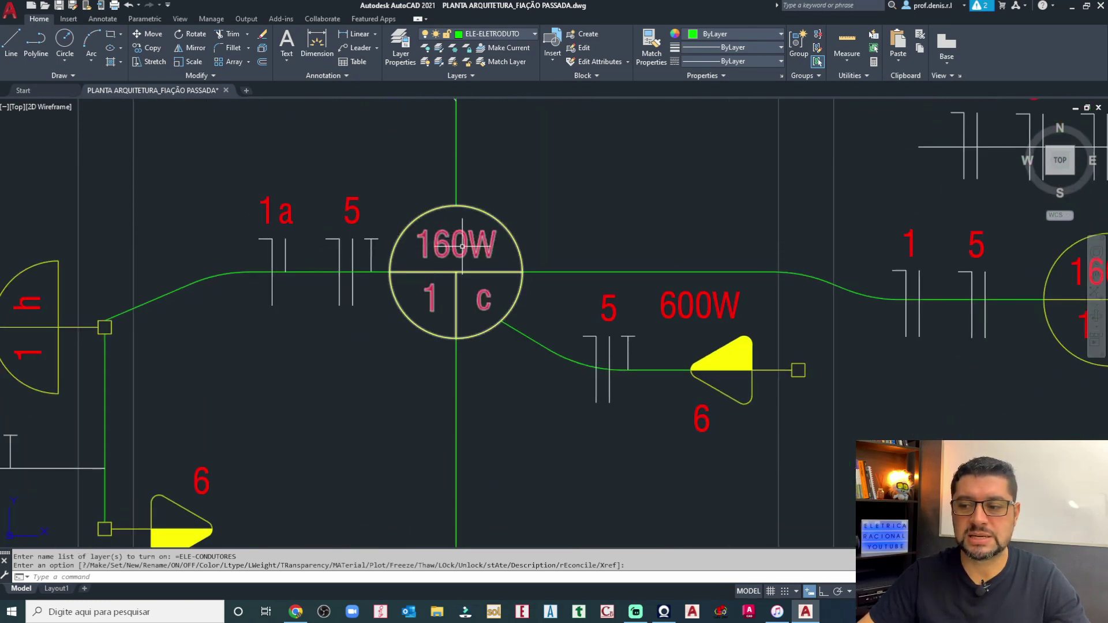
scroll(466, 292, "down", 4)
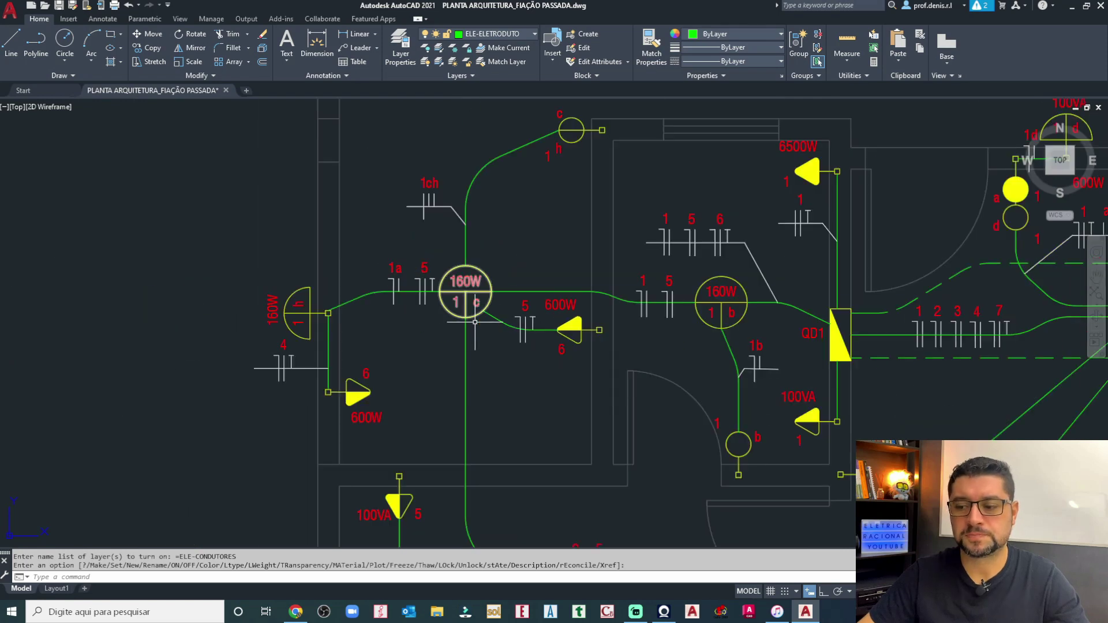
mouse_move(471, 314)
middle_mouse_down()
mouse_move(456, 214)
mouse_move(454, 360)
middle_mouse_up()
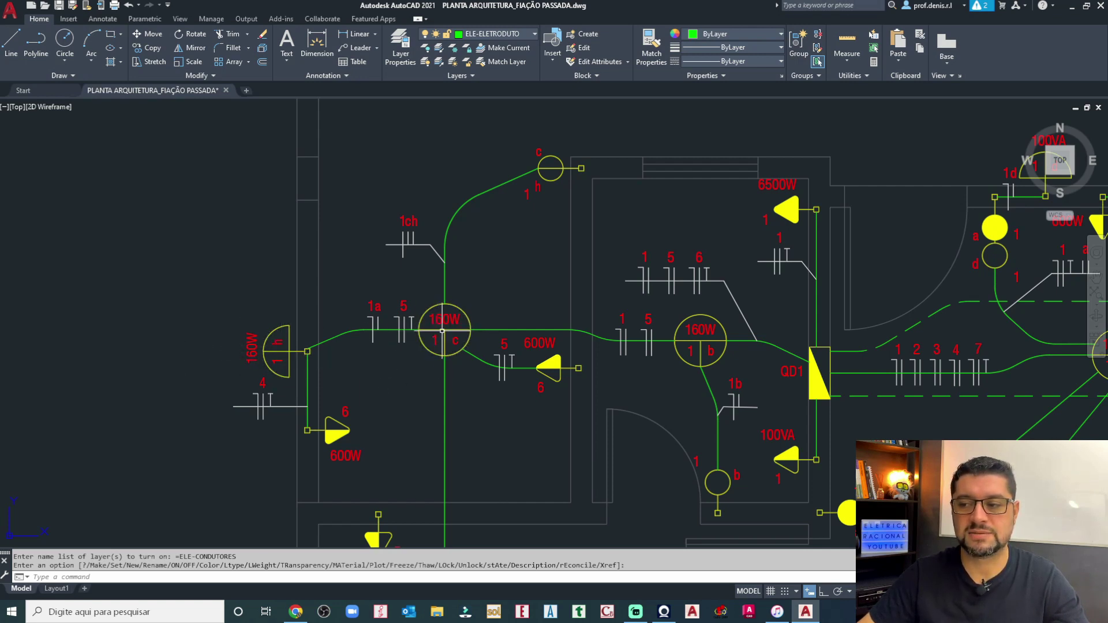
scroll(548, 167, "up", 6)
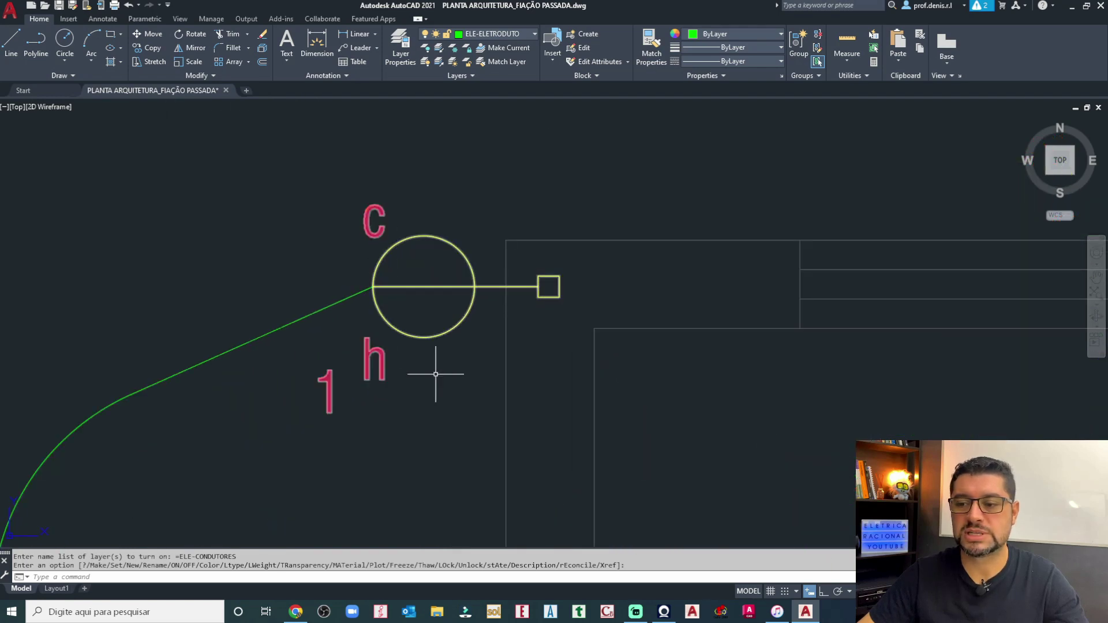
scroll(396, 292, "down", 10)
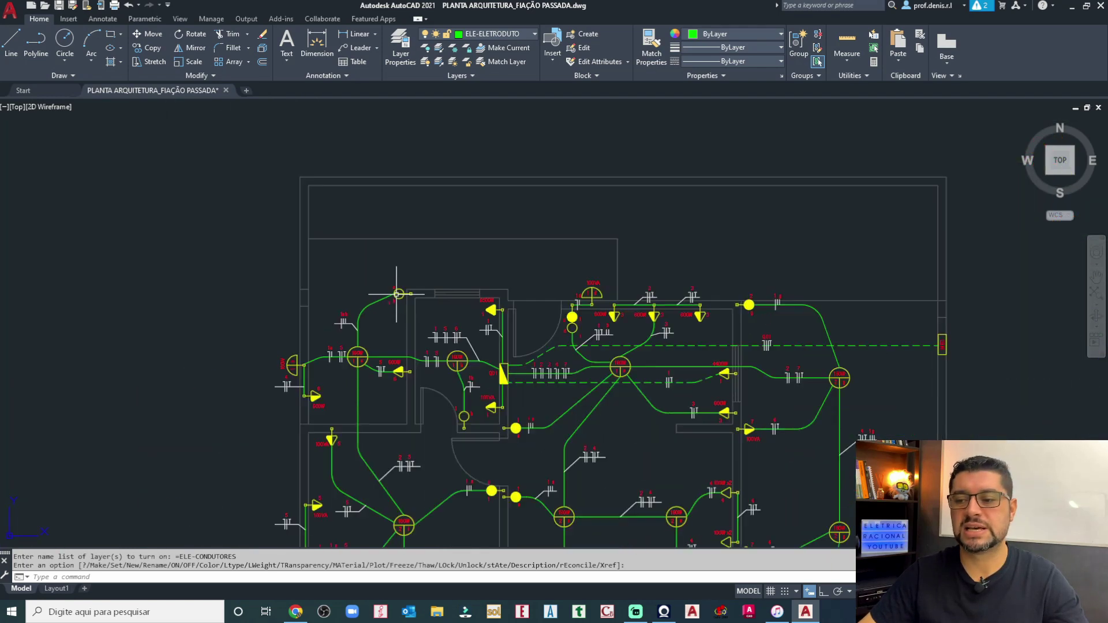
Compare the wired electrical plan with the plain architectural plan beside it, briefly selecting the architectural linework to highlight it.
scroll(531, 309, "down", 5)
scroll(458, 247, "up", 8)
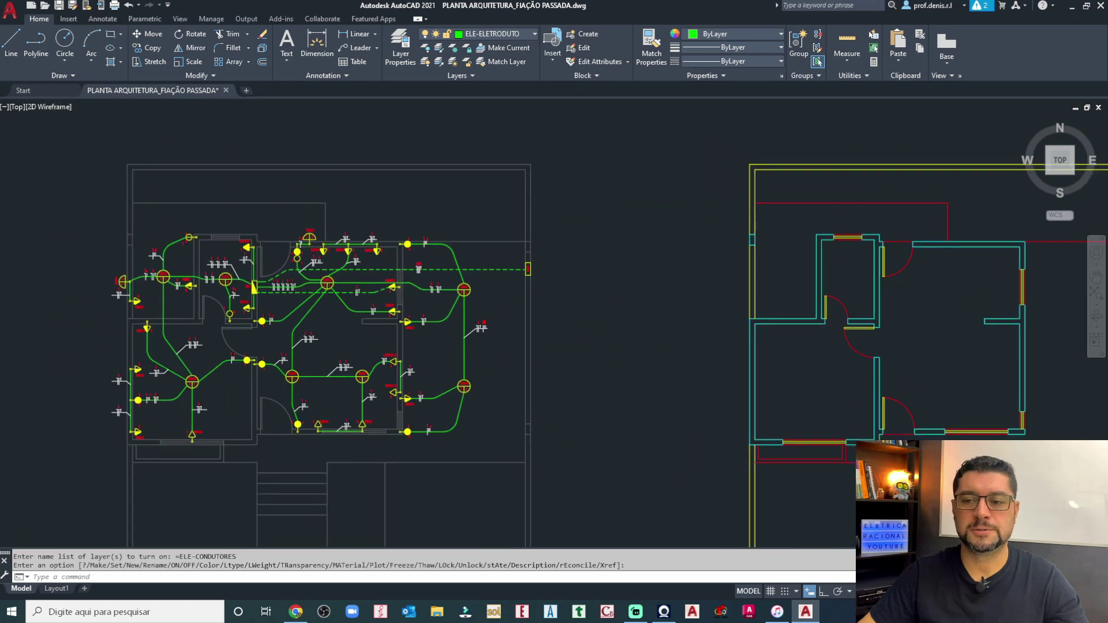
middle_click_drag(491, 345, 507, 317)
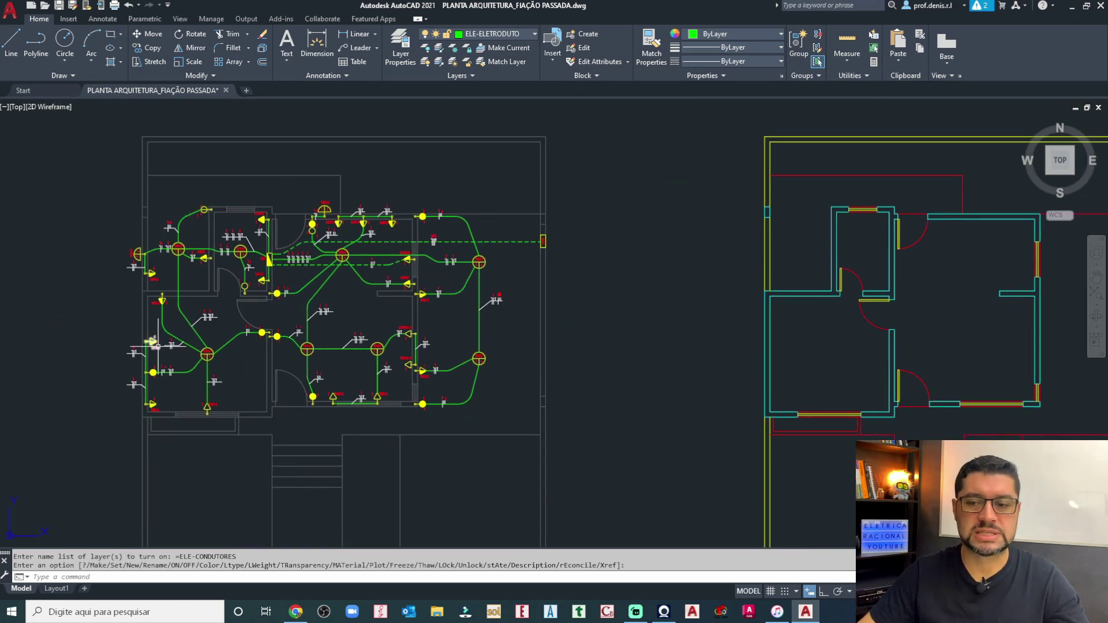
scroll(210, 321, "down", 2)
middle_click_drag(210, 321, 226, 276)
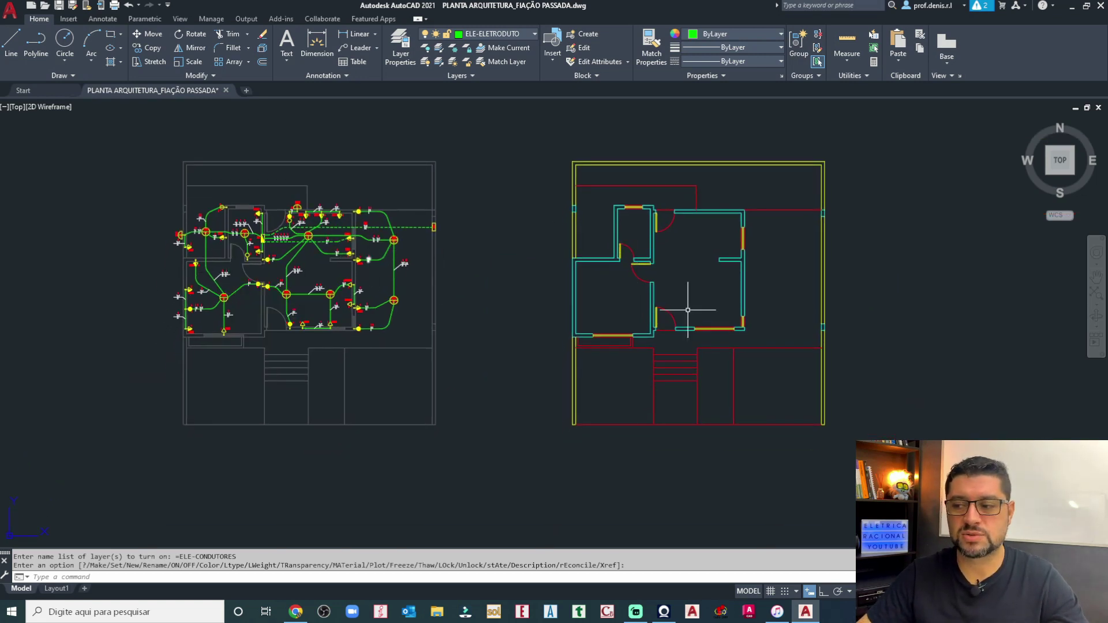
middle_click_drag(783, 257, 596, 276)
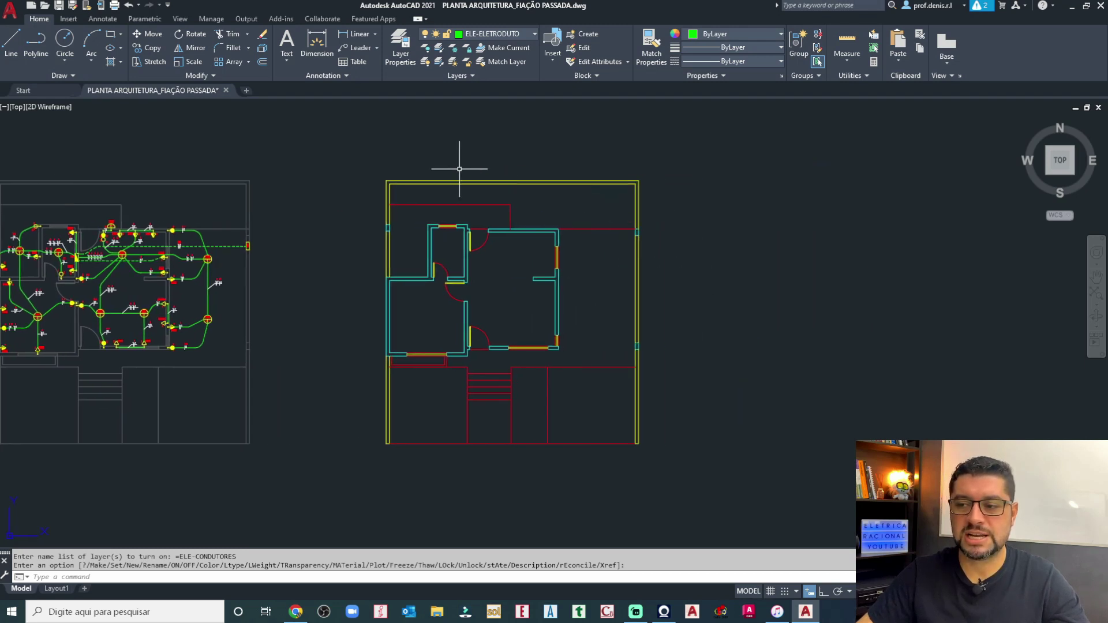
left_click(352, 148)
left_click(786, 457)
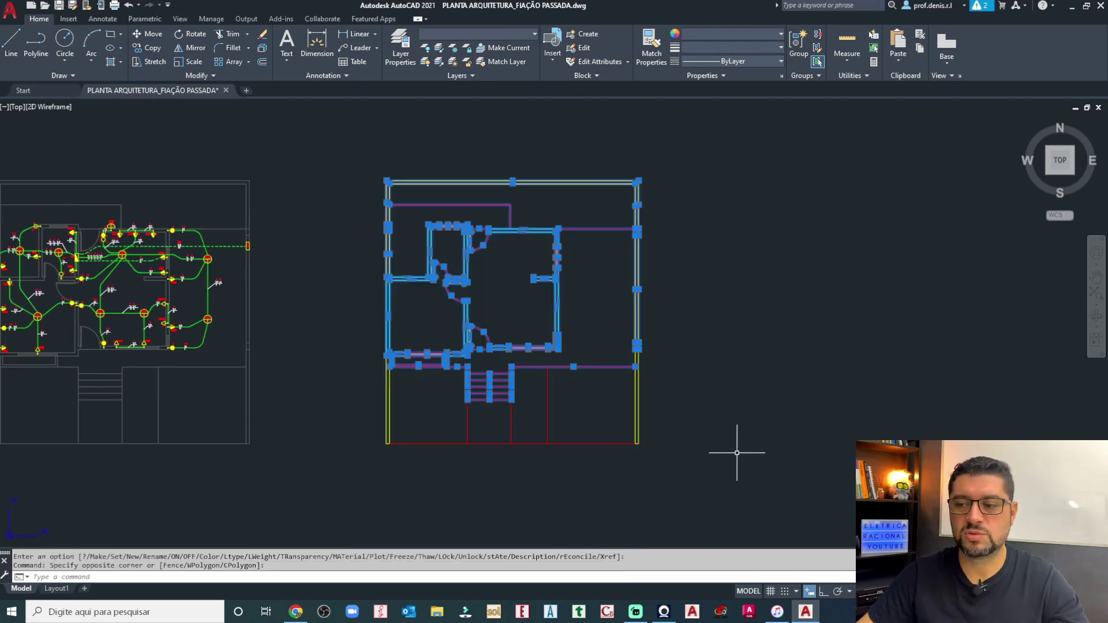
key("Escape")
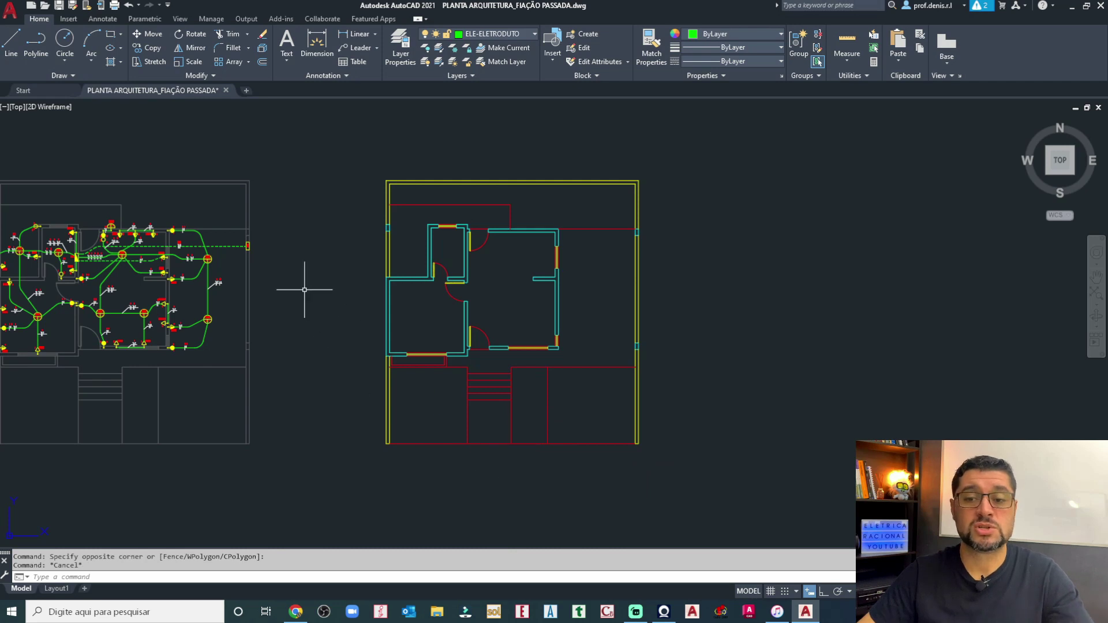
Review the complete electrical layout, with its symbols, conduits, conductors and circuit labels, over the grey floor plan.
middle_click_drag(235, 223, 343, 258)
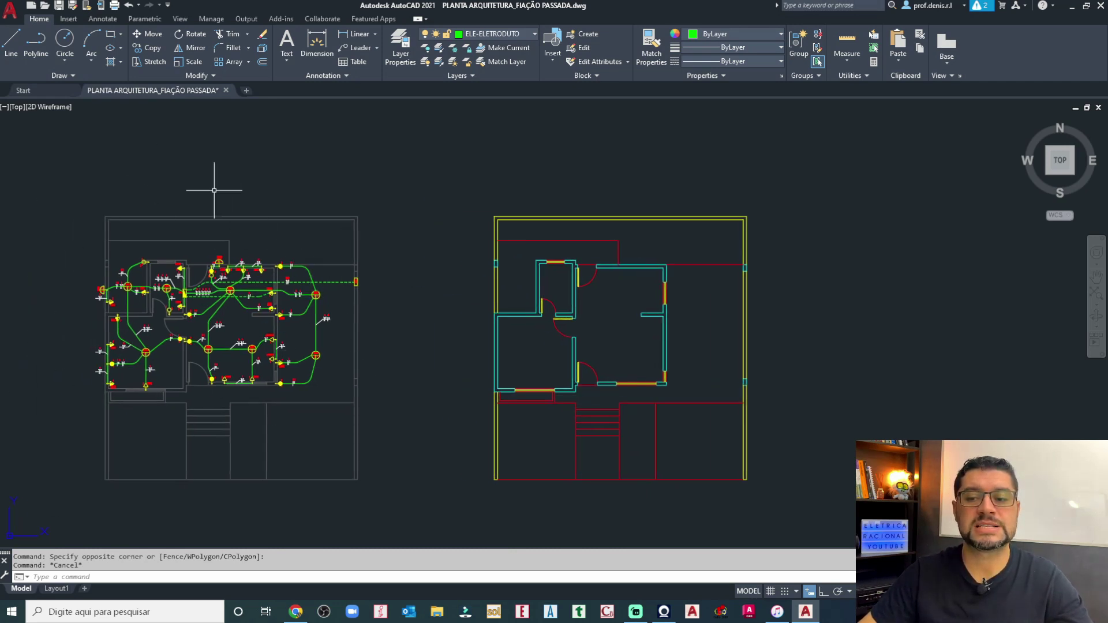
middle_click_drag(185, 445, 197, 372)
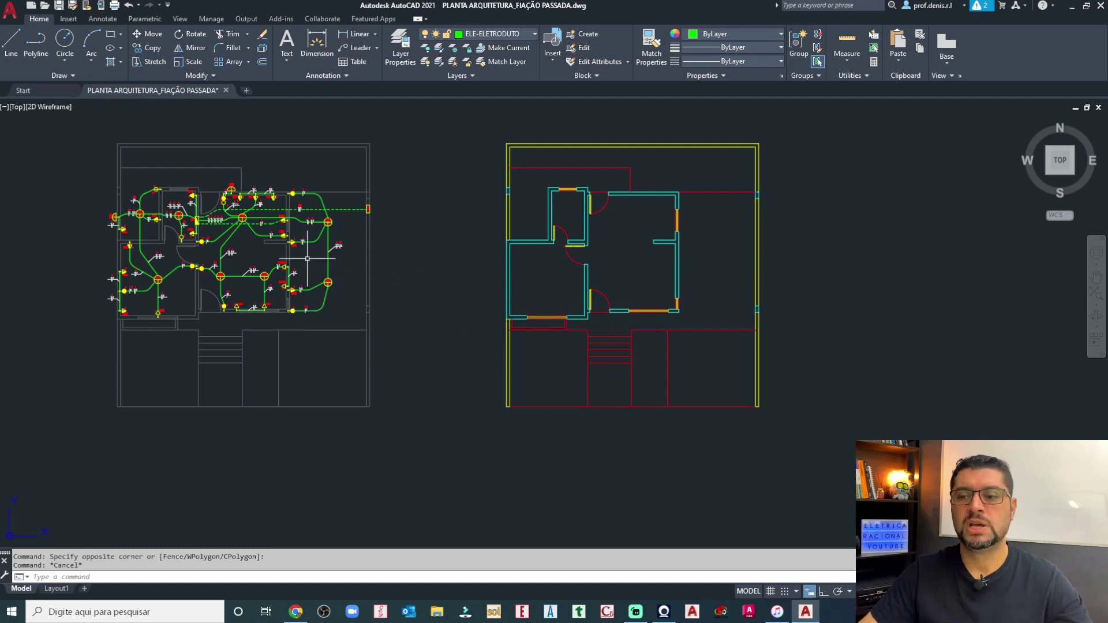
scroll(307, 259, "up", 2)
middle_click_drag(308, 258, 404, 294)
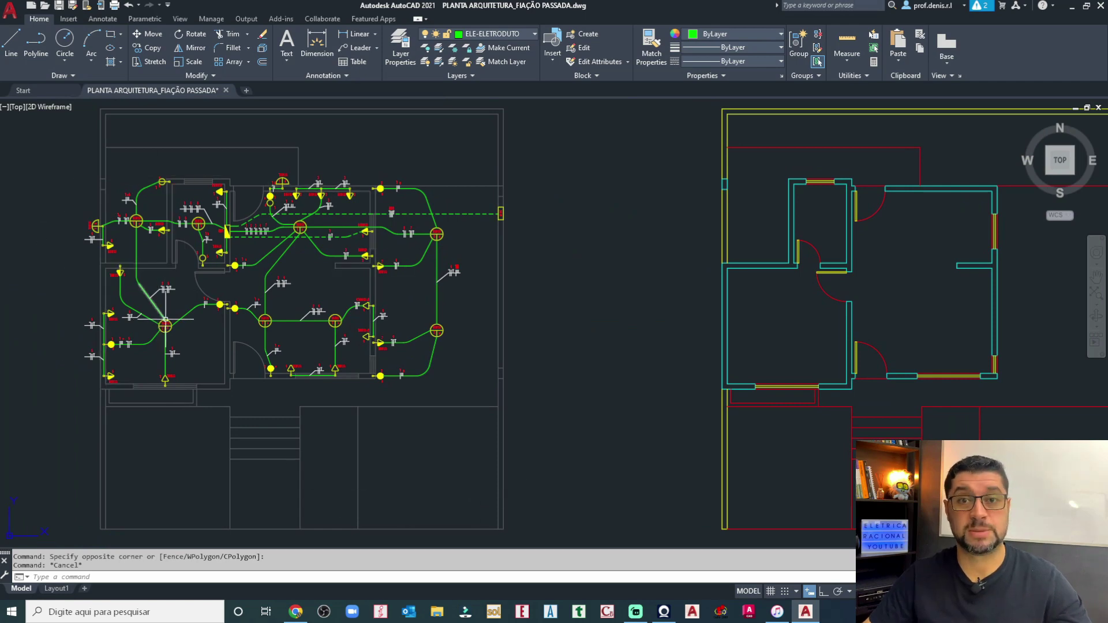
mouse_move(165, 319)
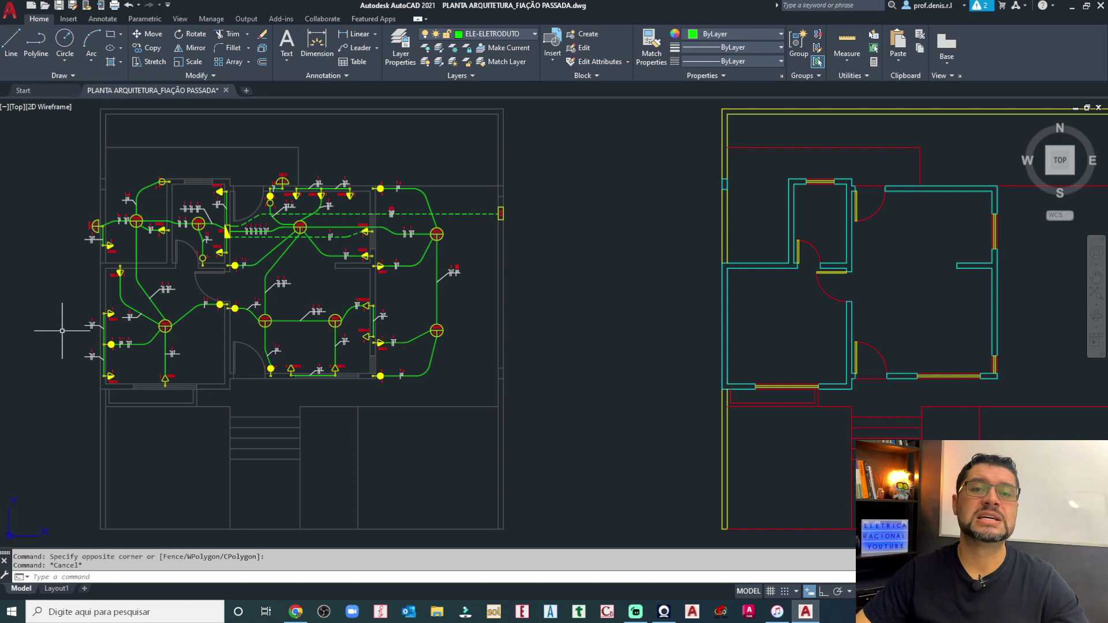
scroll(217, 252, "down", 2)
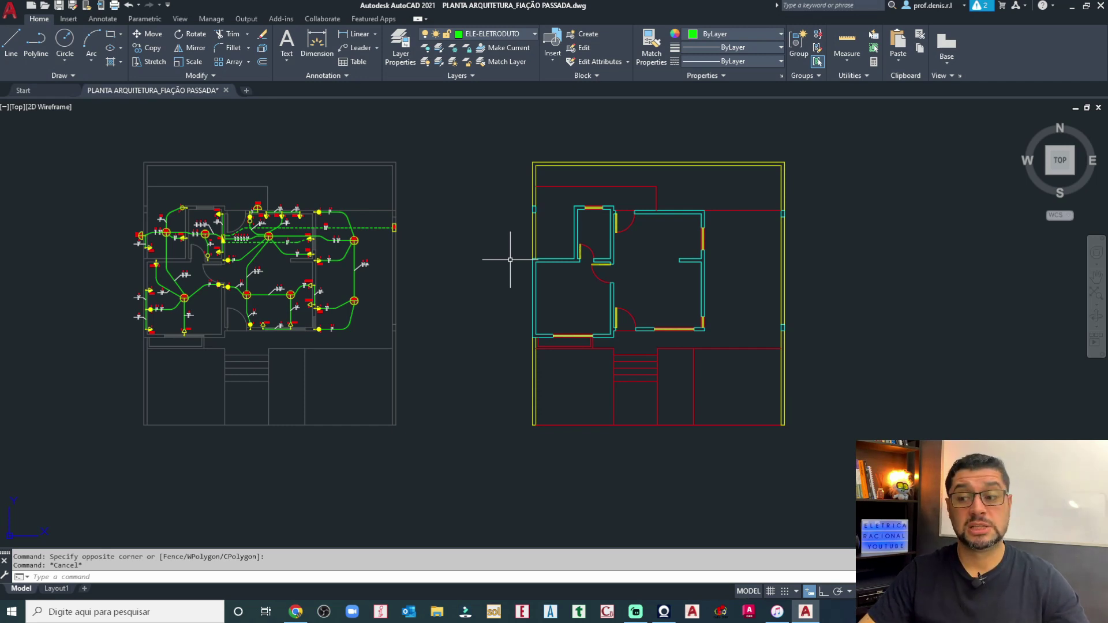
scroll(219, 268, "up", 2)
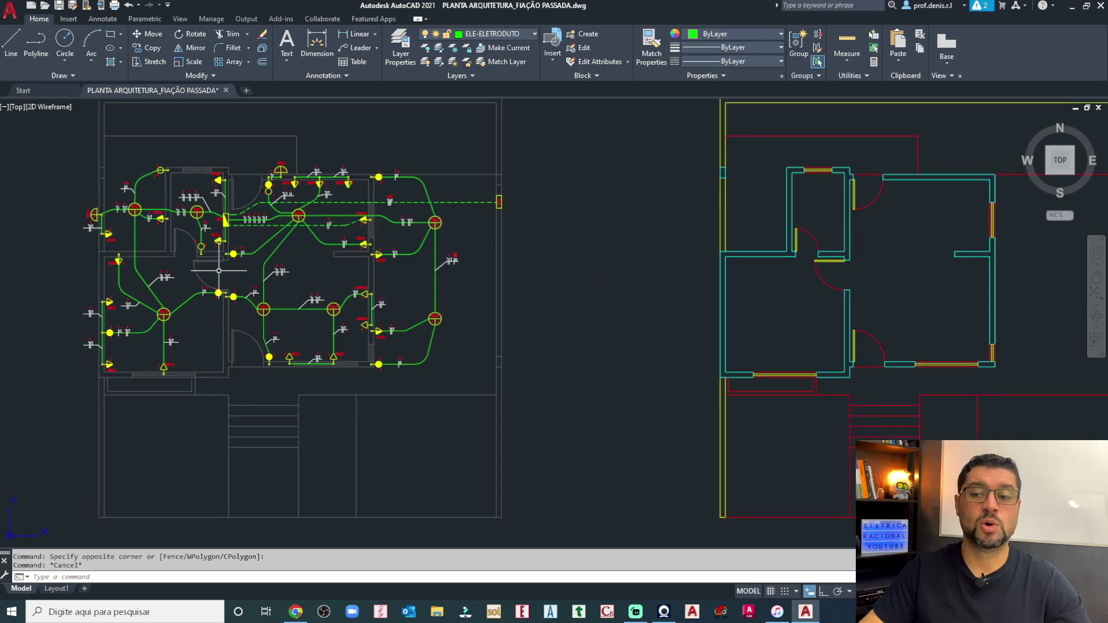
middle_click_drag(202, 211, 227, 241)
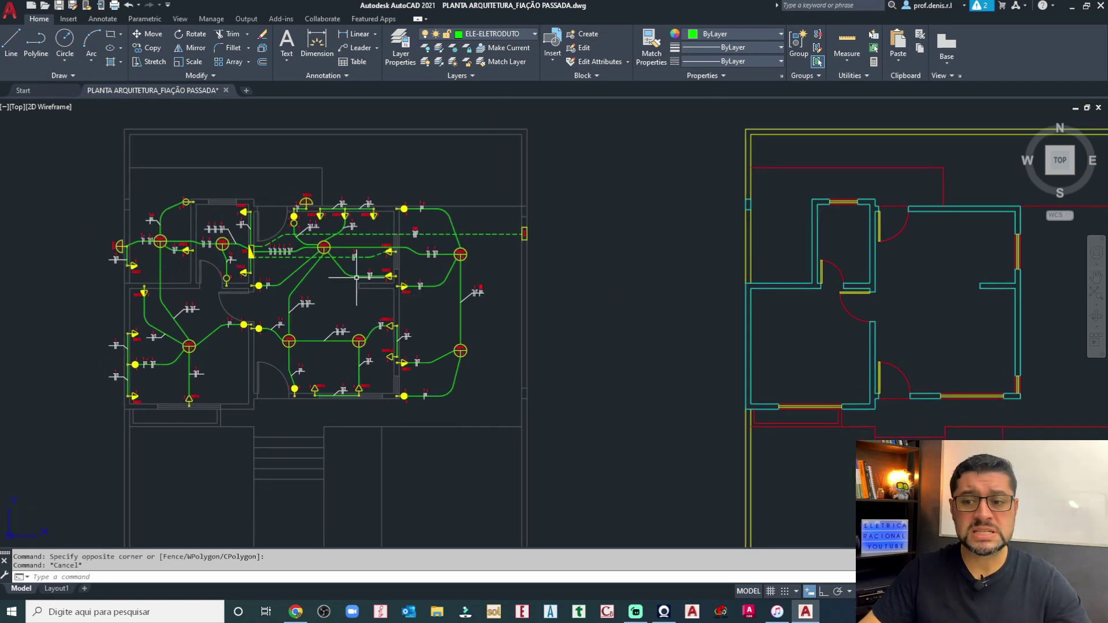